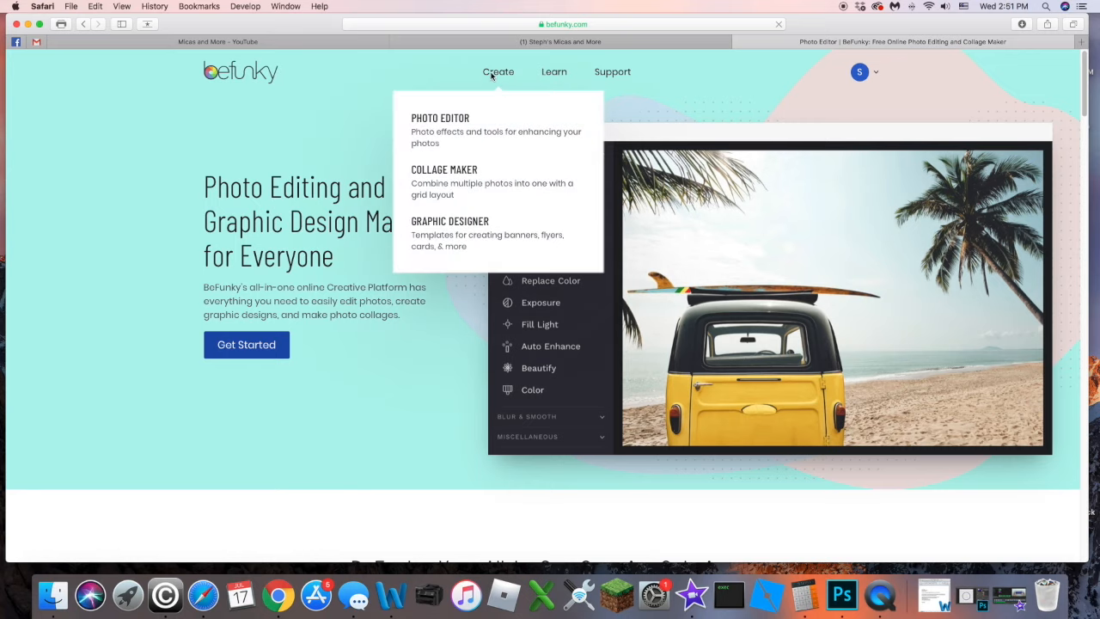
Open the Collage Maker and start a new project instead of continuing the autosaved one.
click(460, 175)
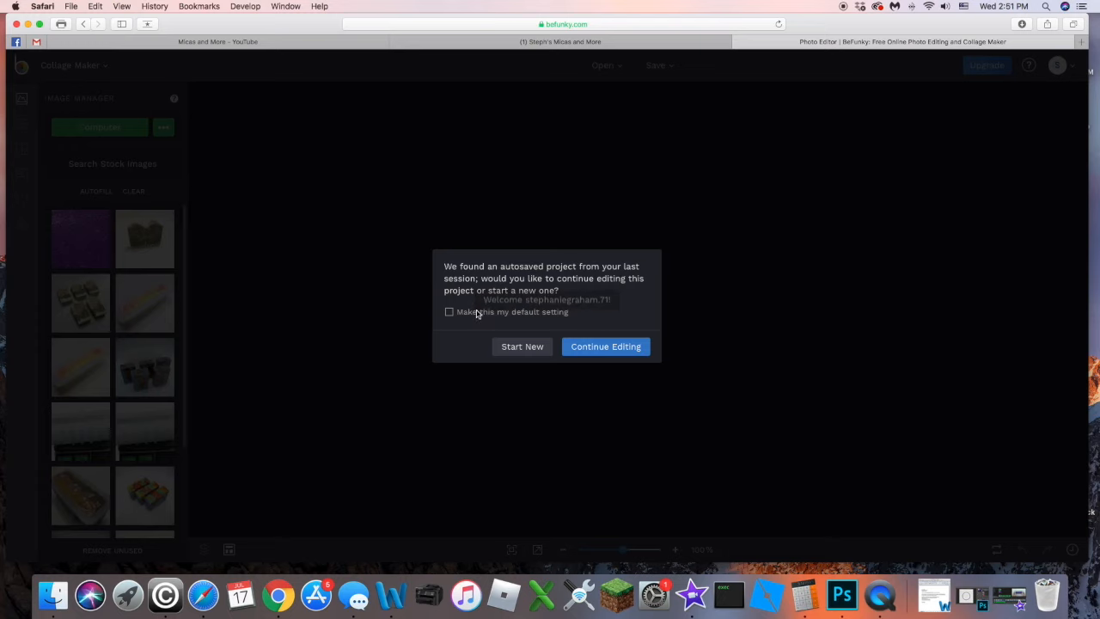
click(522, 346)
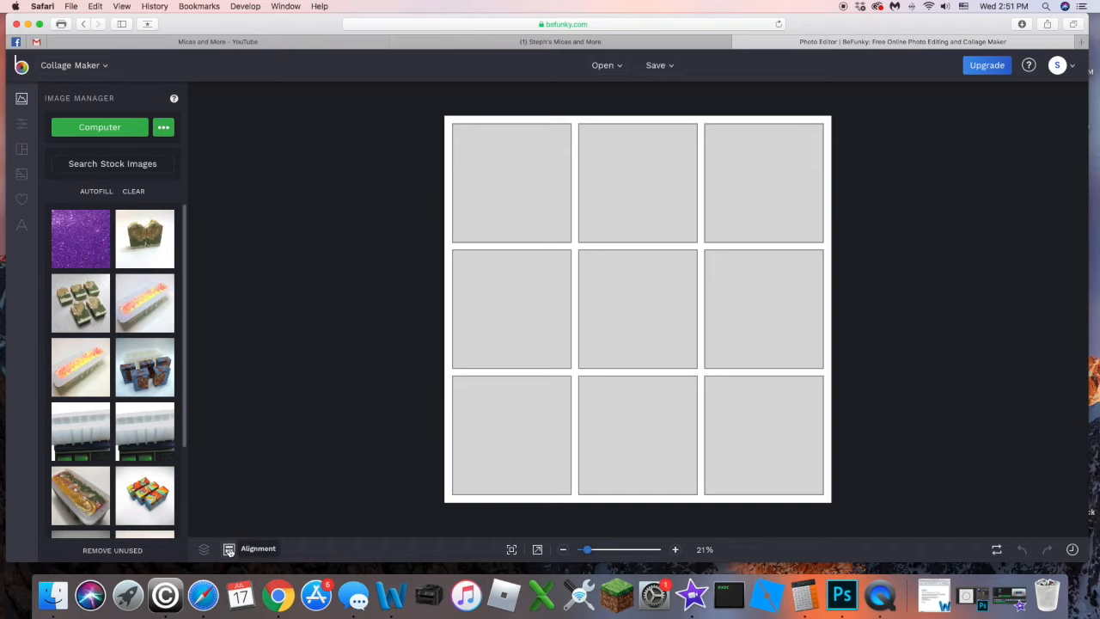
click(22, 150)
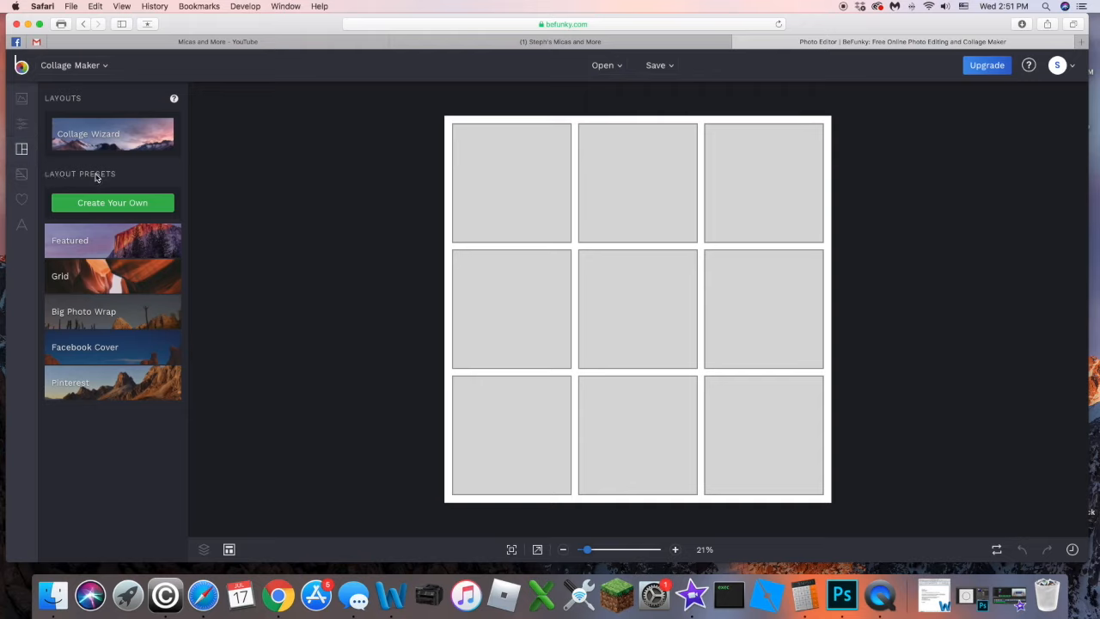
click(93, 241)
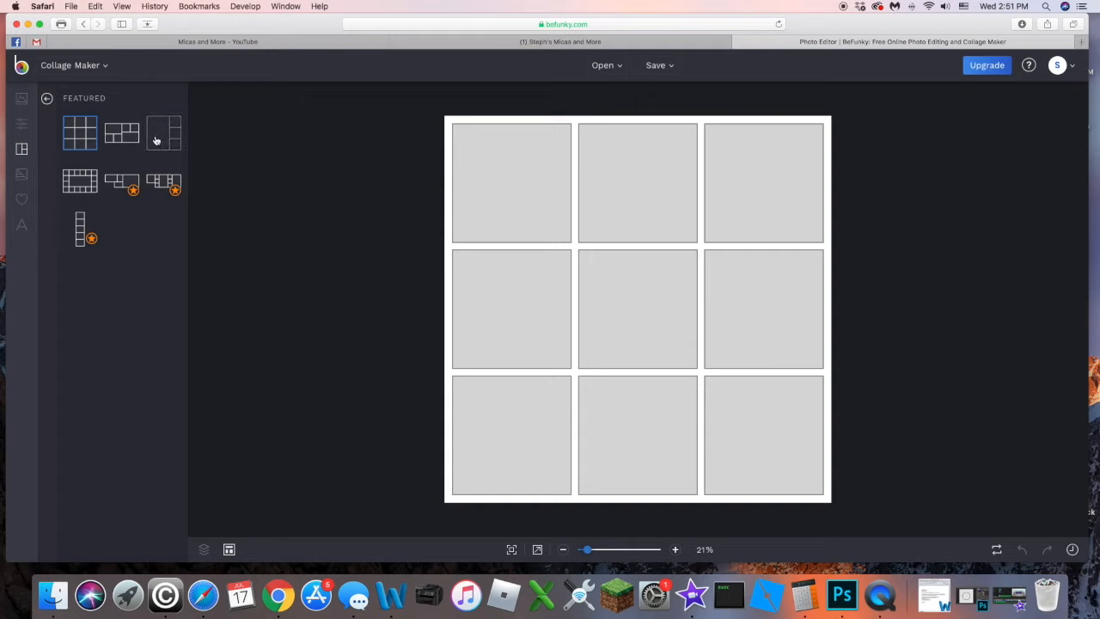
click(23, 150)
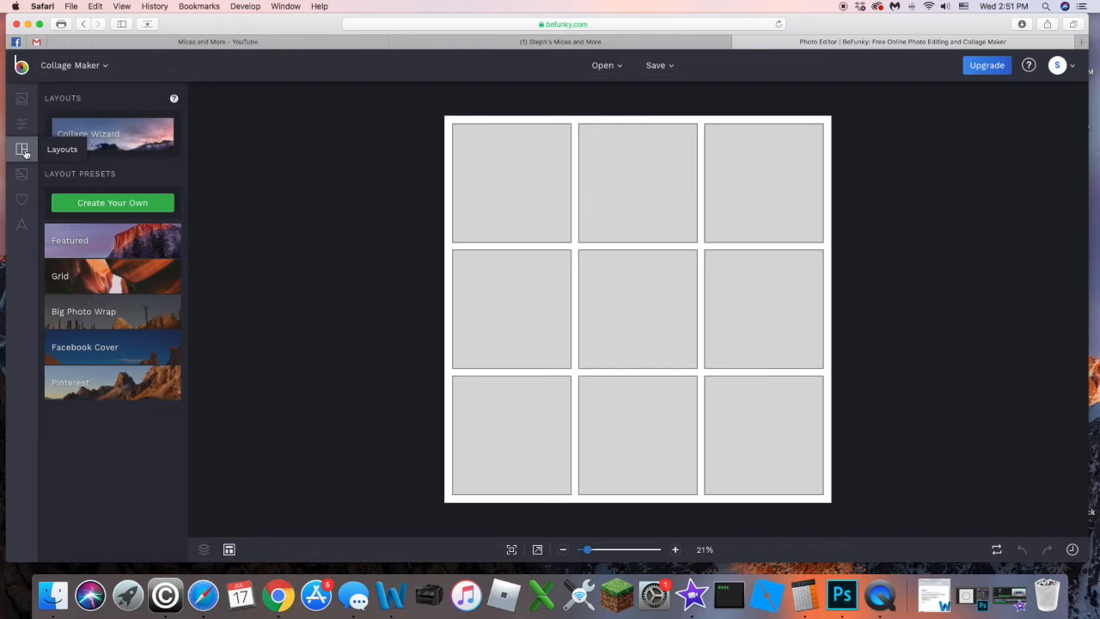
click(113, 136)
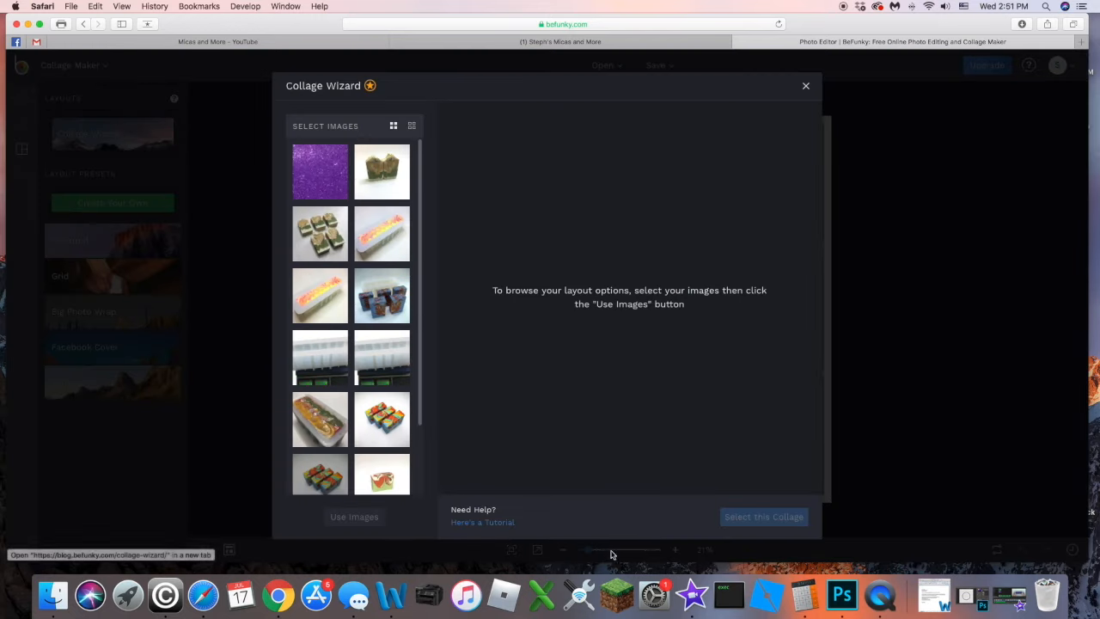
click(805, 86)
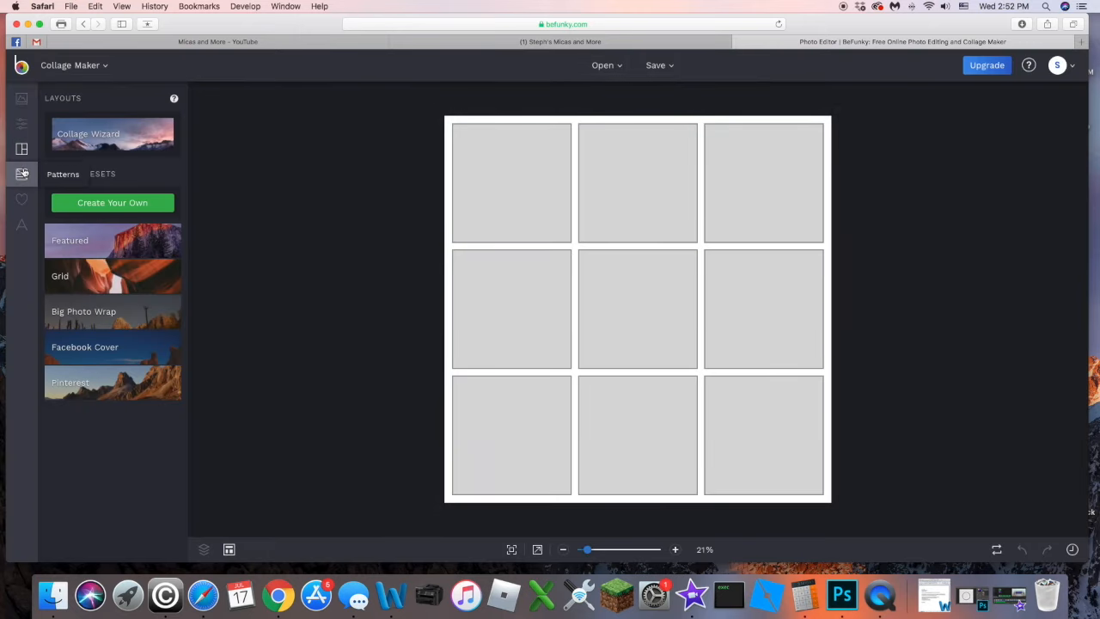
click(19, 125)
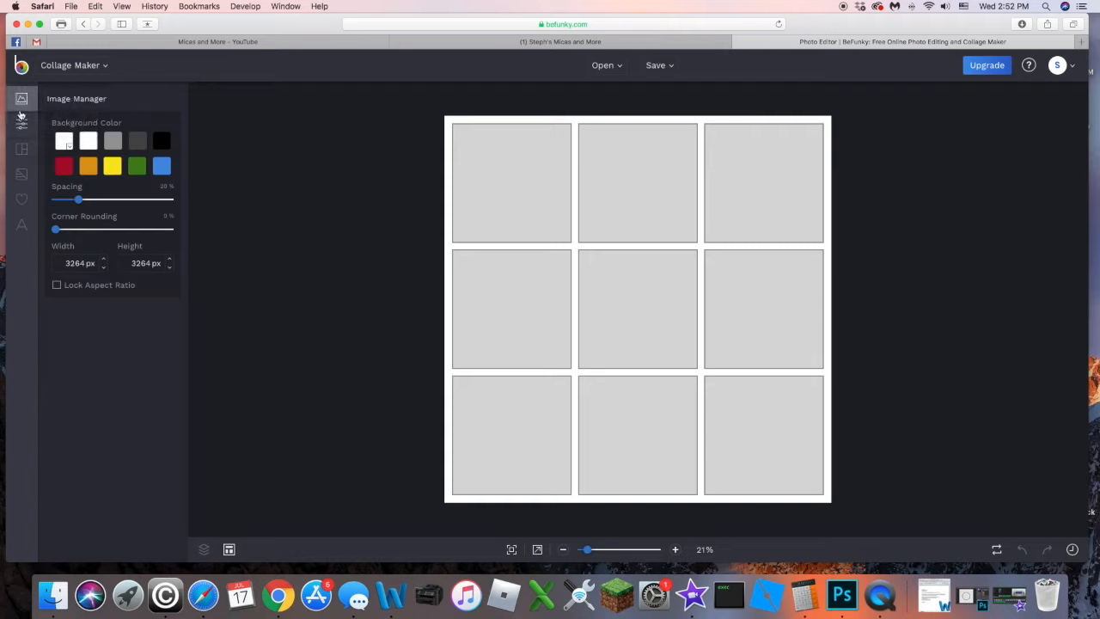
click(22, 149)
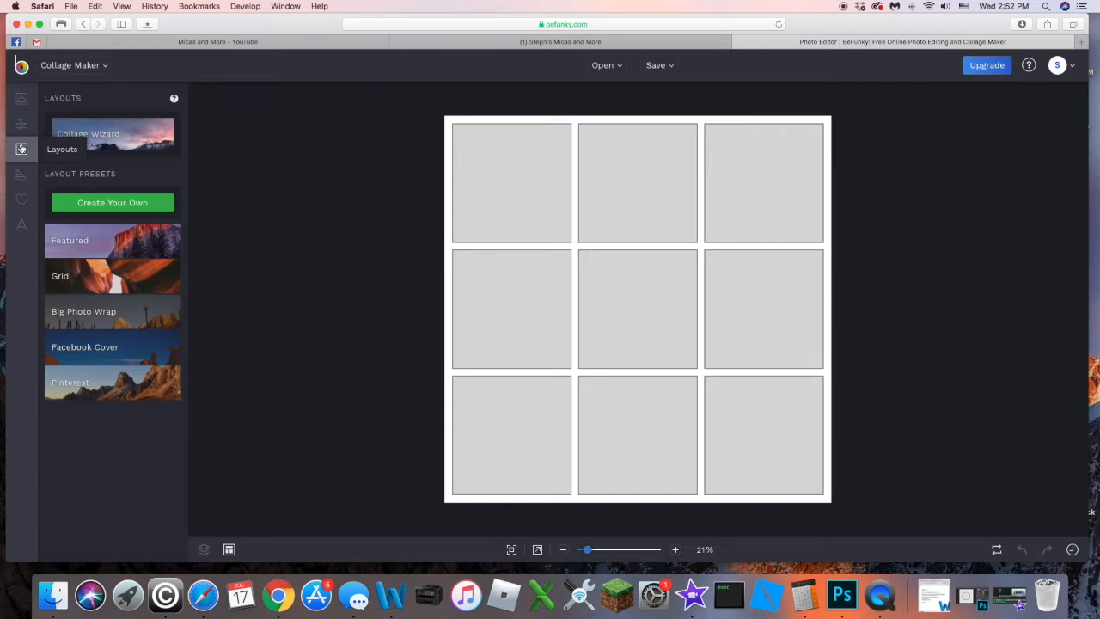
click(84, 203)
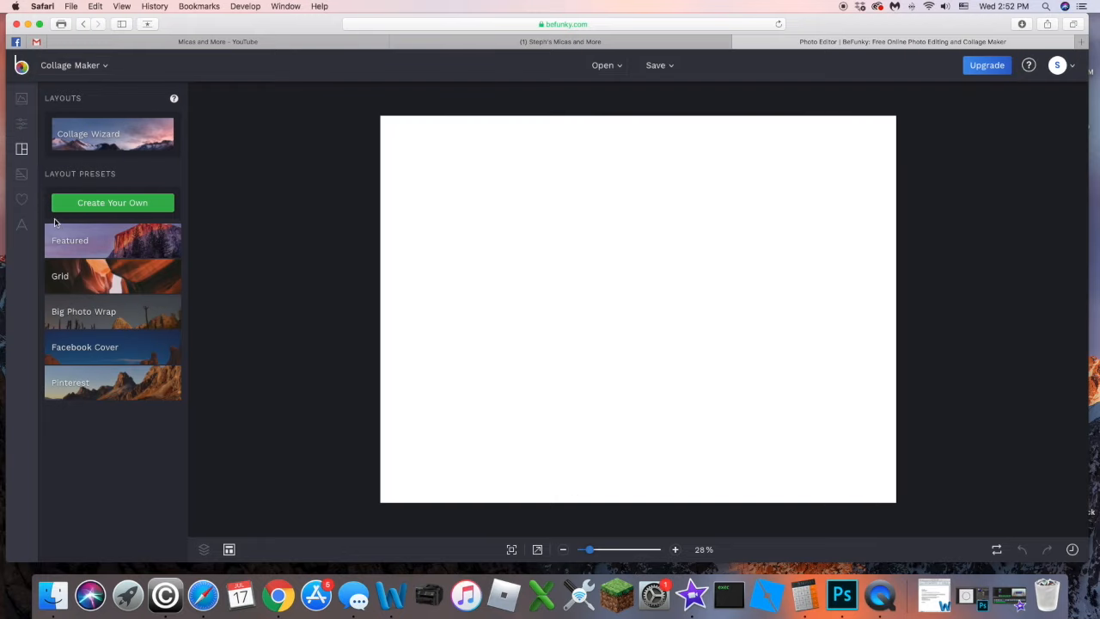
click(65, 282)
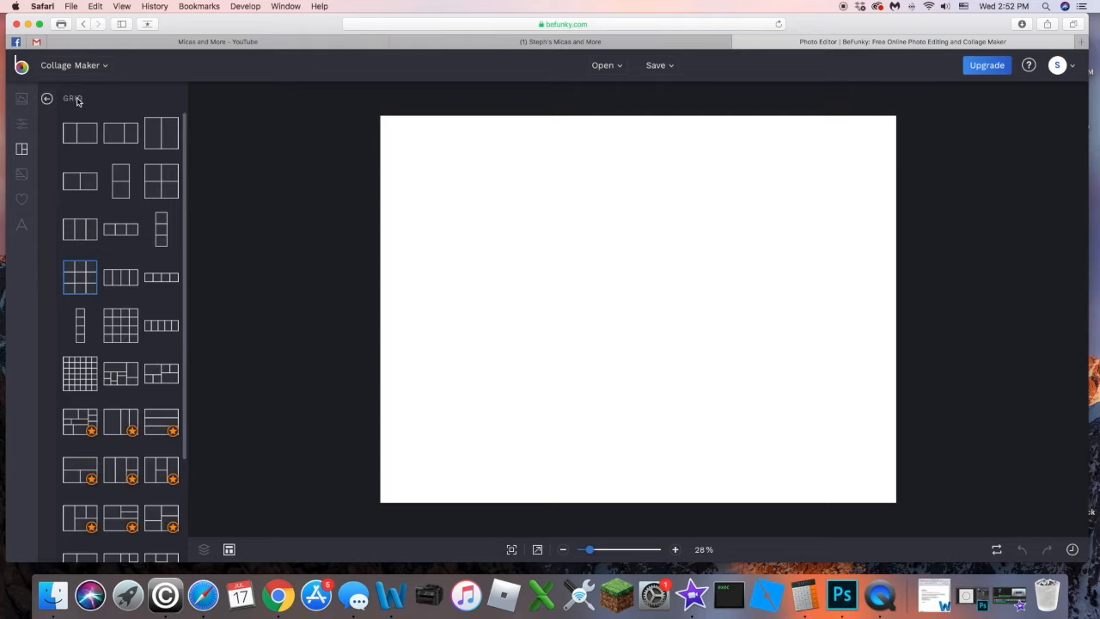
click(48, 100)
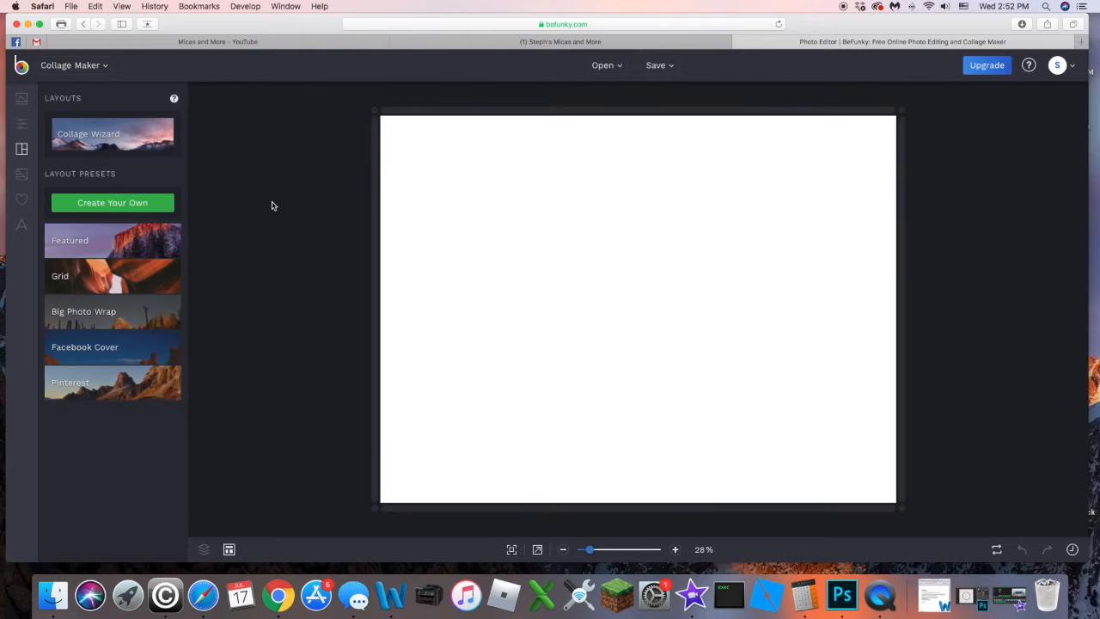
click(81, 25)
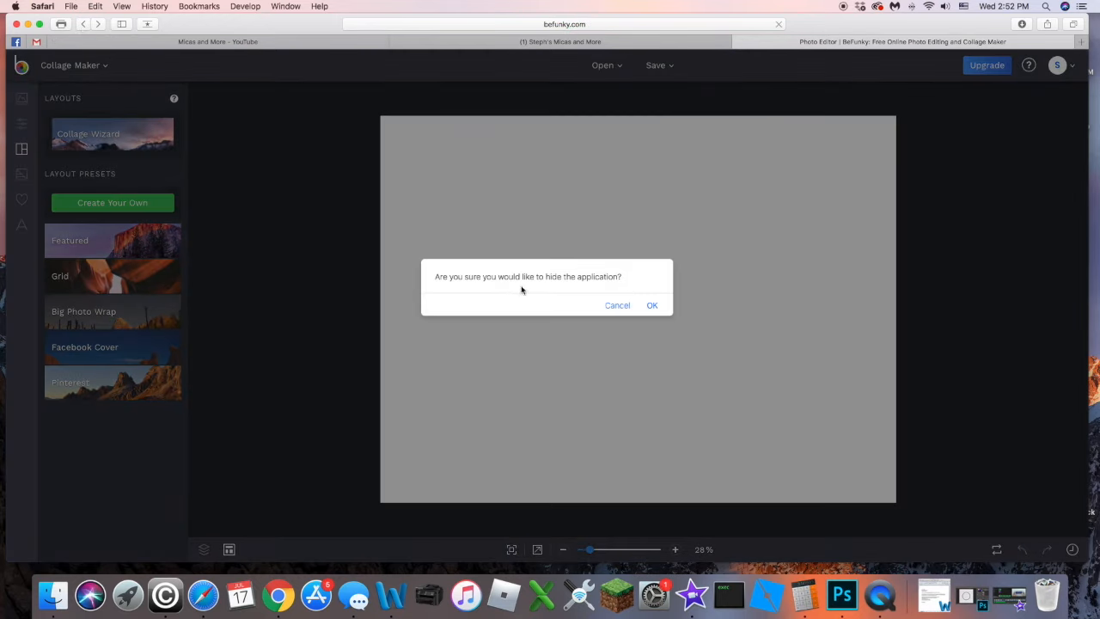
click(620, 310)
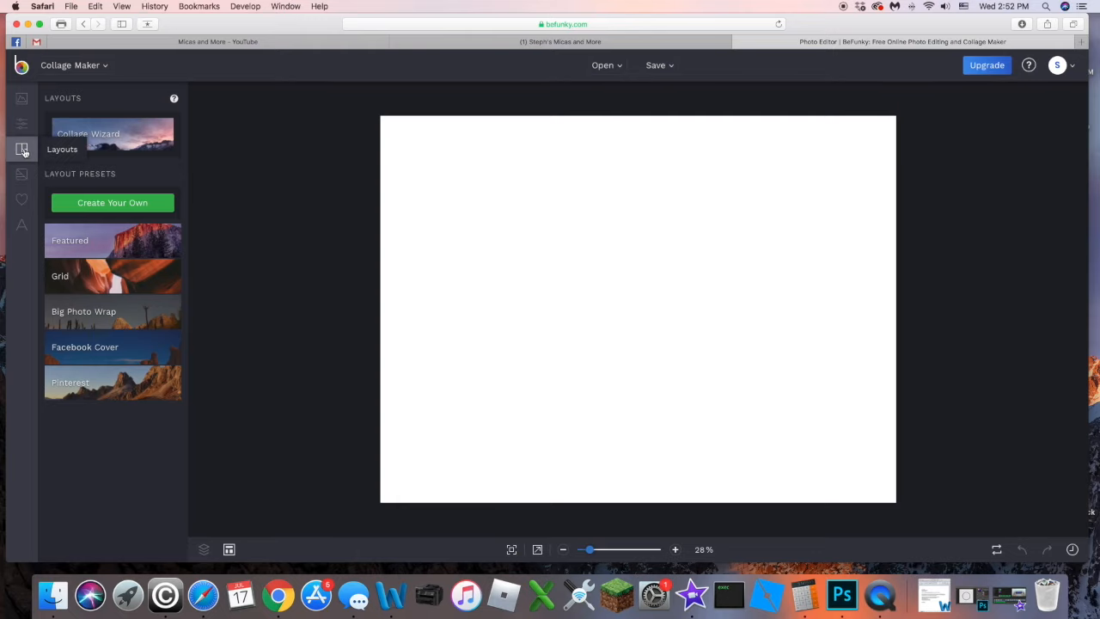
click(58, 149)
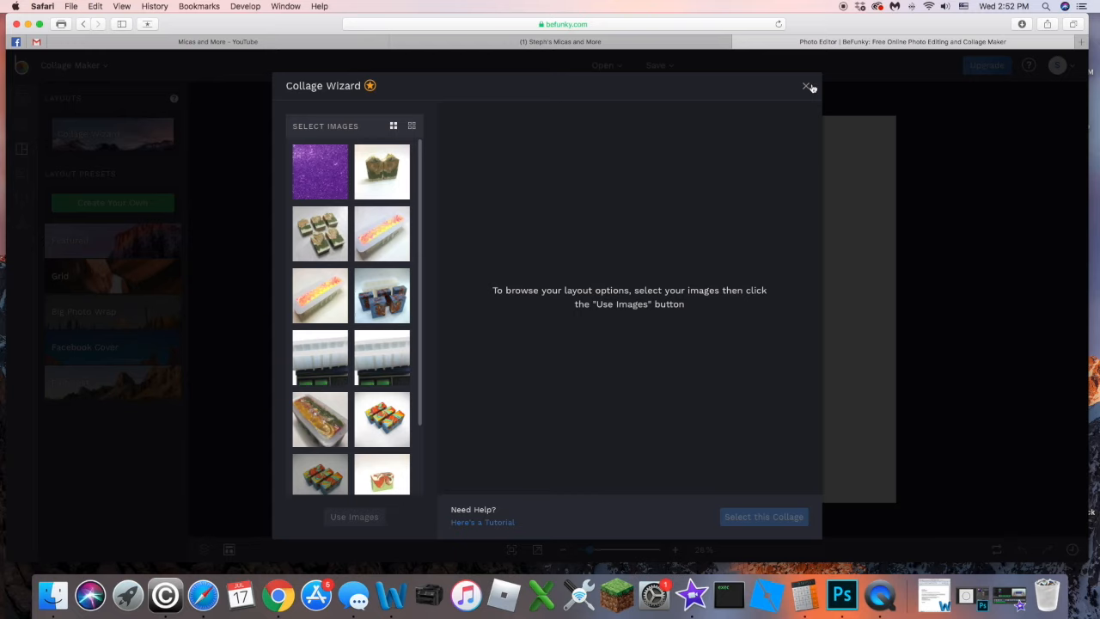
click(806, 86)
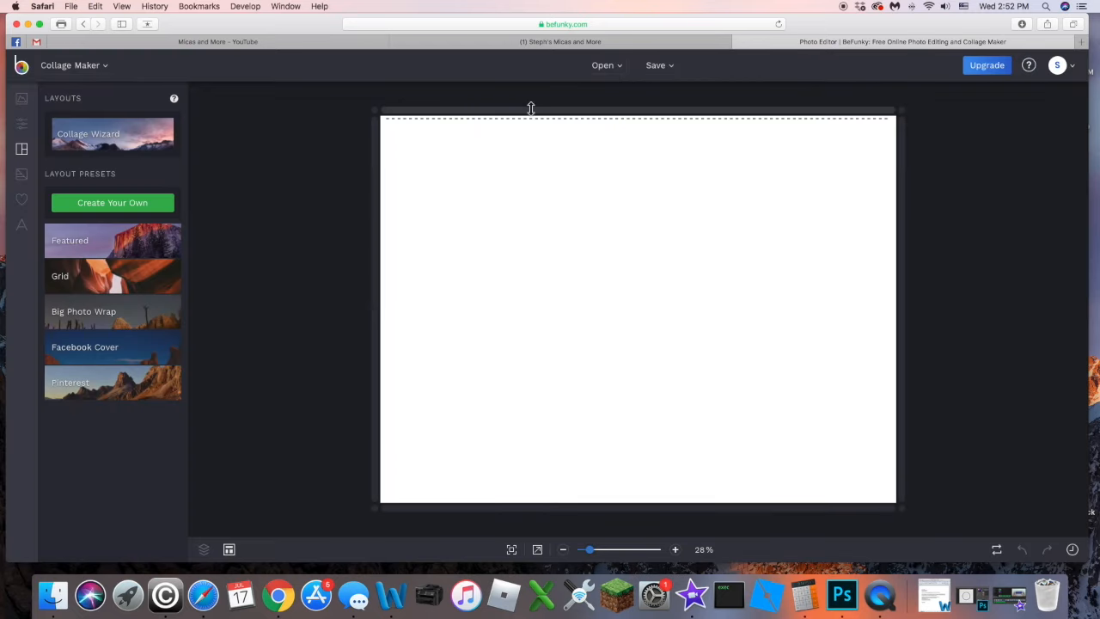
Apply the two-cell grid layout that has a narrow left cell and a wider right cell.
click(22, 124)
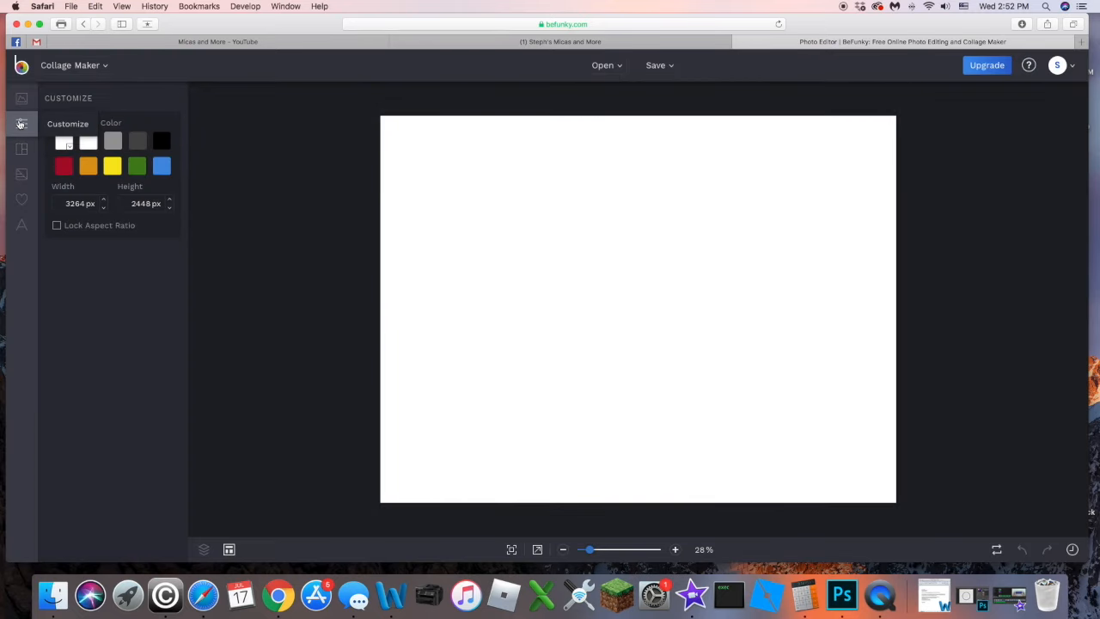
click(23, 152)
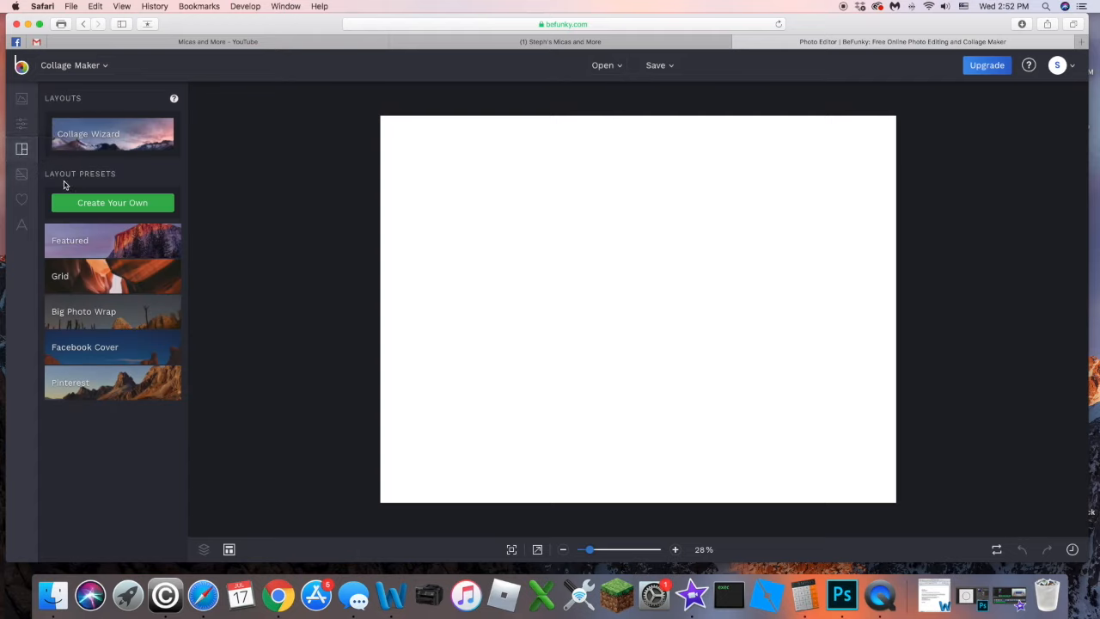
click(80, 282)
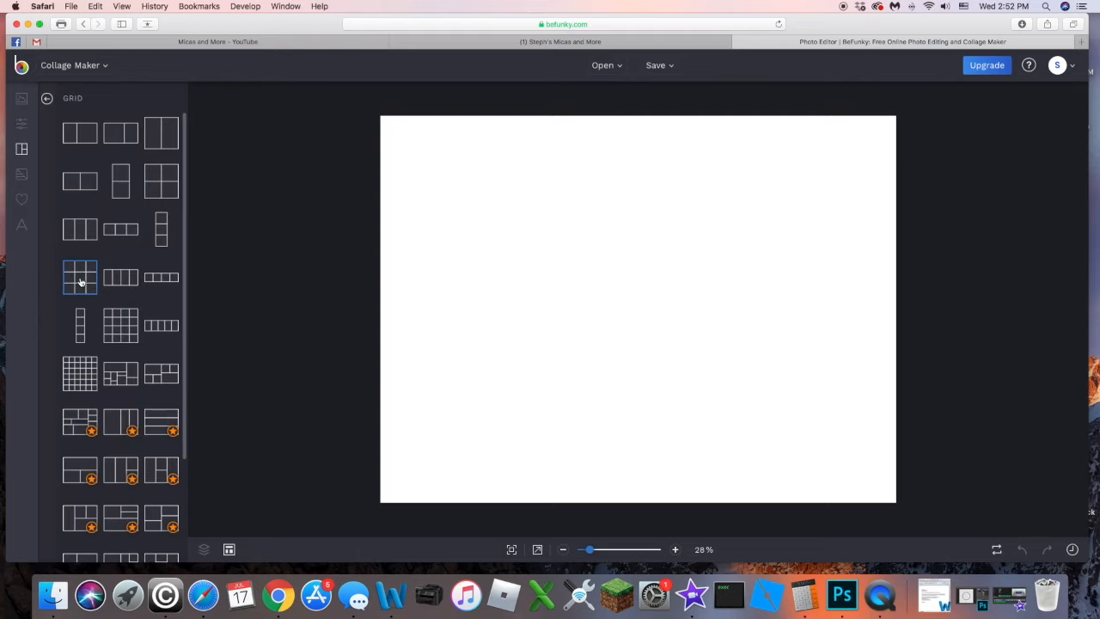
click(85, 135)
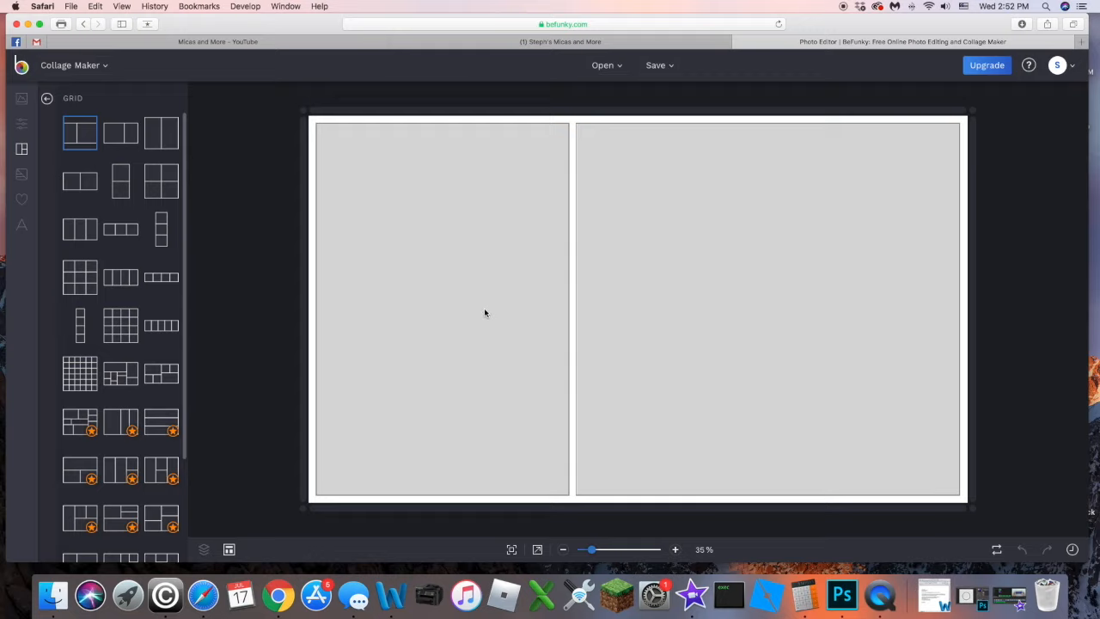
Add a text object to the collage and set its font to Anton.
click(22, 227)
click(107, 127)
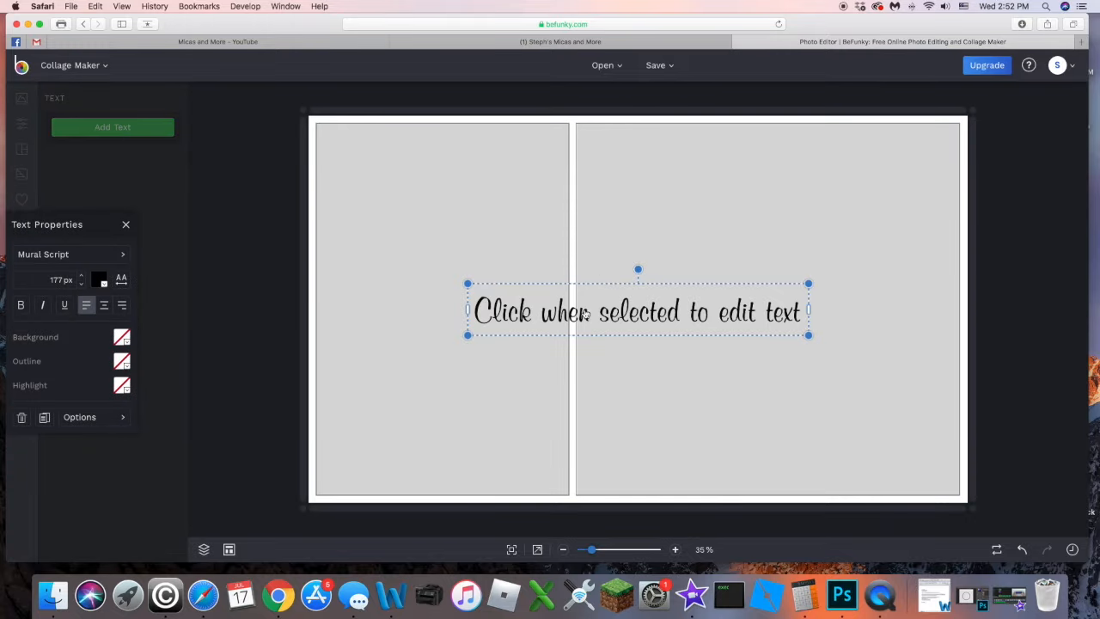
click(123, 256)
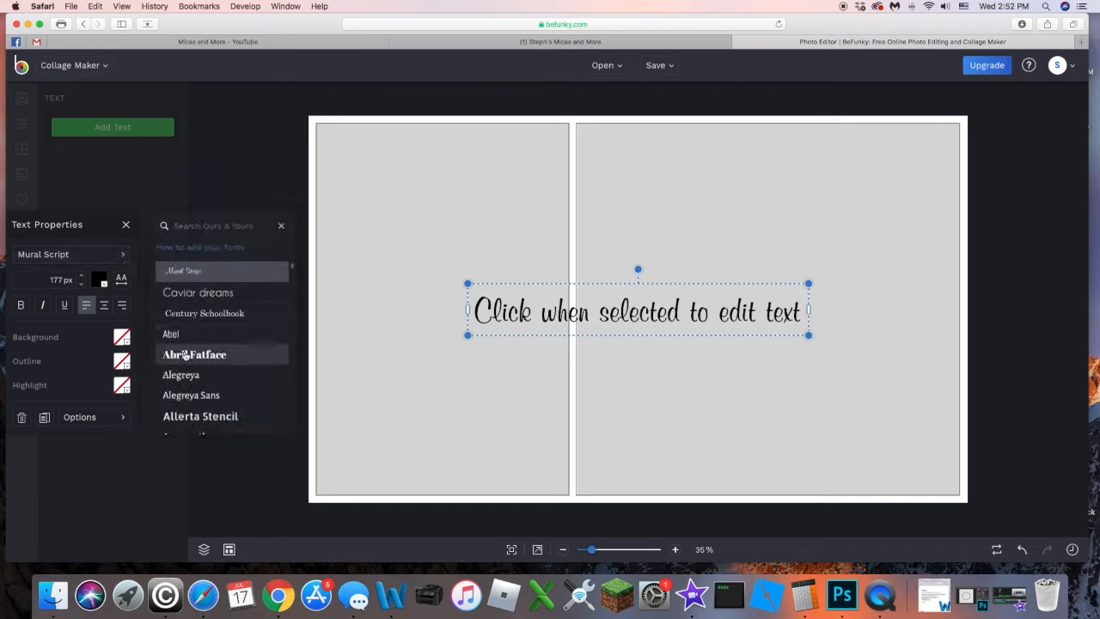
scroll(184, 355, down, 3)
scroll(184, 355, down, 2)
click(178, 381)
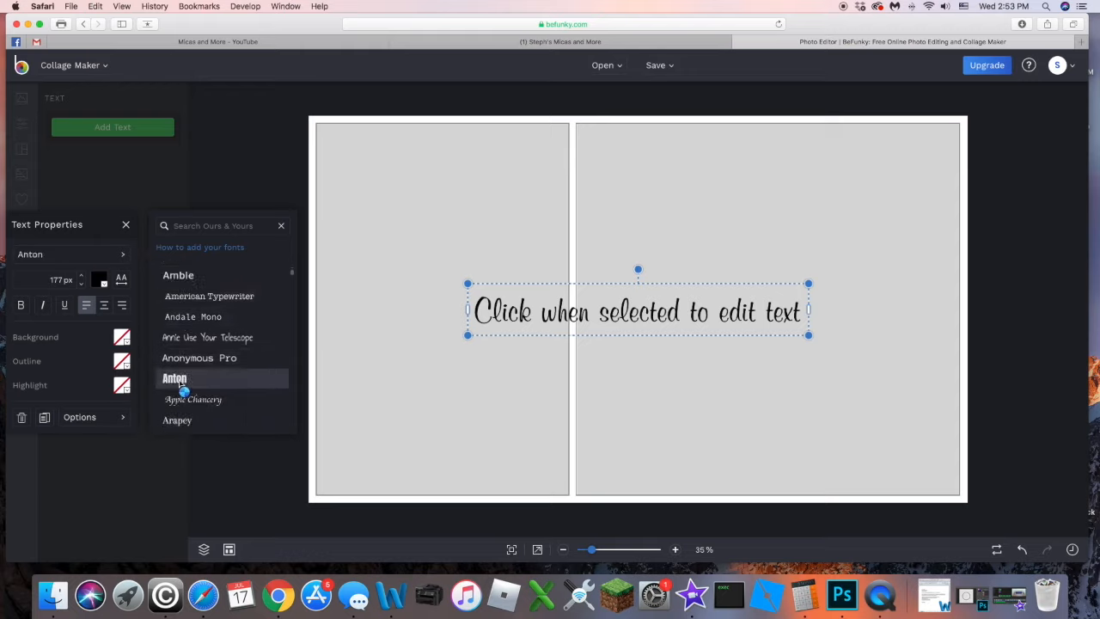
Enlarge the text to about 240 px, narrow its box and place it inside the collage's left cell.
click(606, 361)
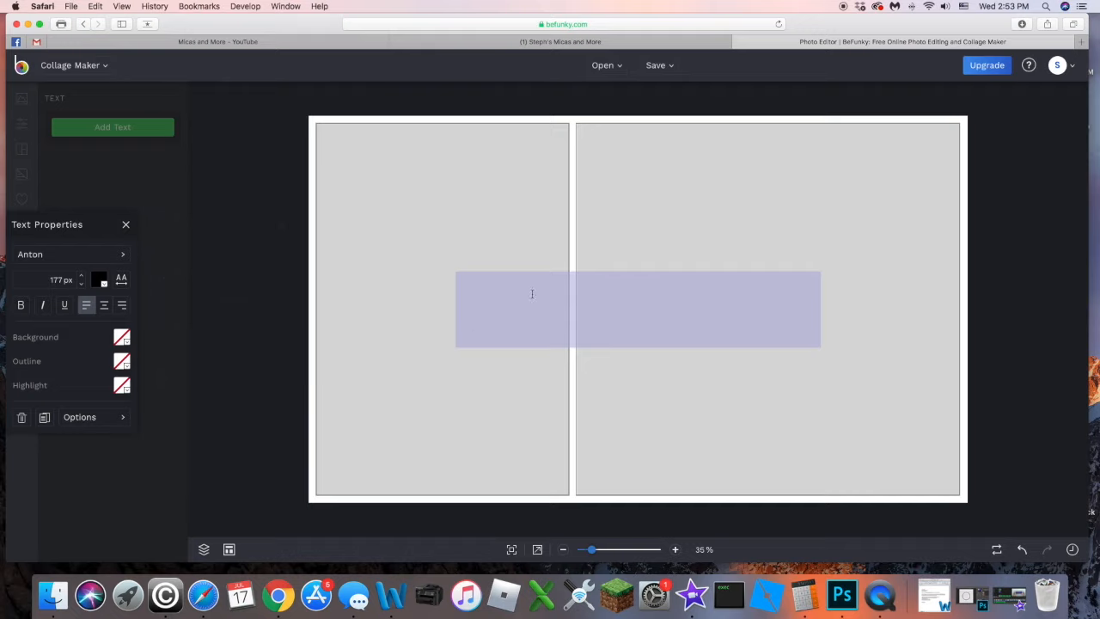
click(474, 249)
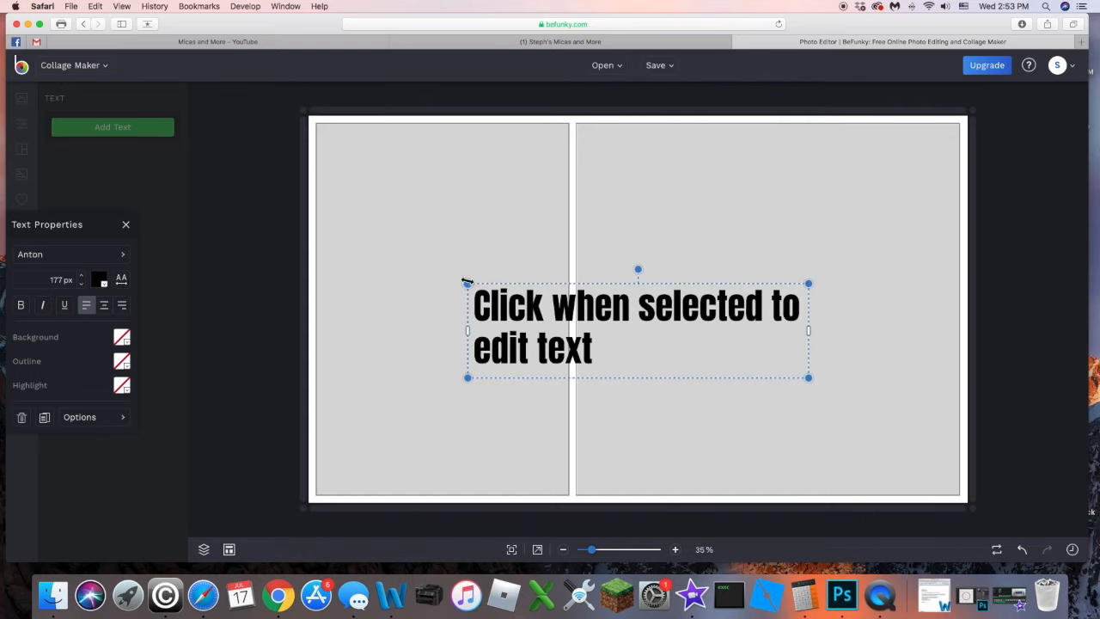
drag(464, 282, 348, 251)
drag(805, 316, 497, 225)
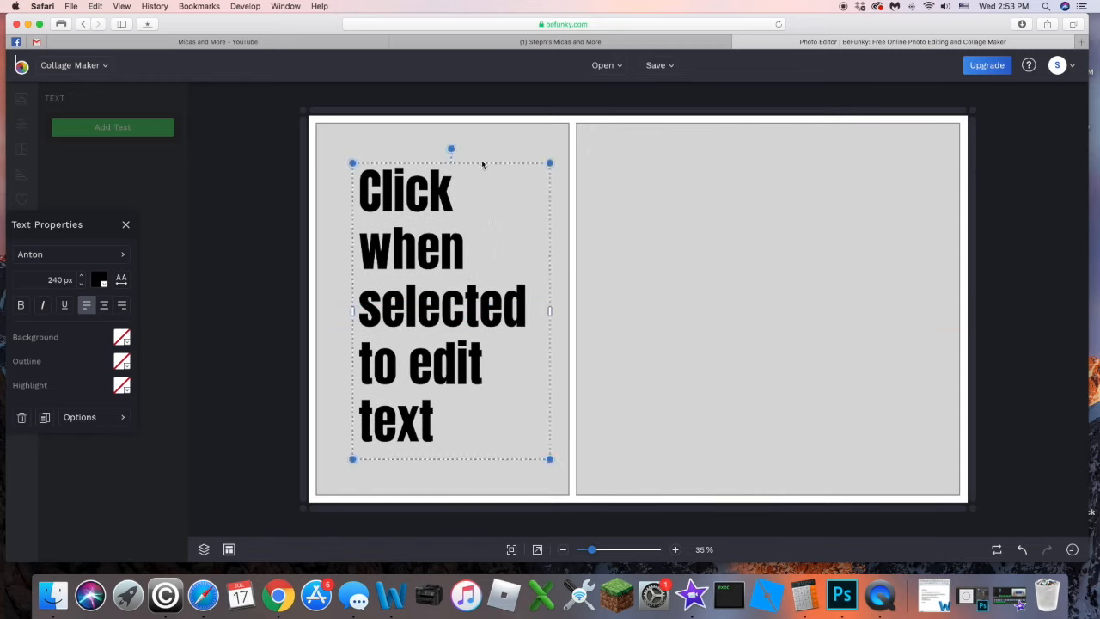
Replace the placeholder text with "TRUE", "LILAC" and "SCENT" on three separate lines.
double_click(464, 416)
text(TRU)
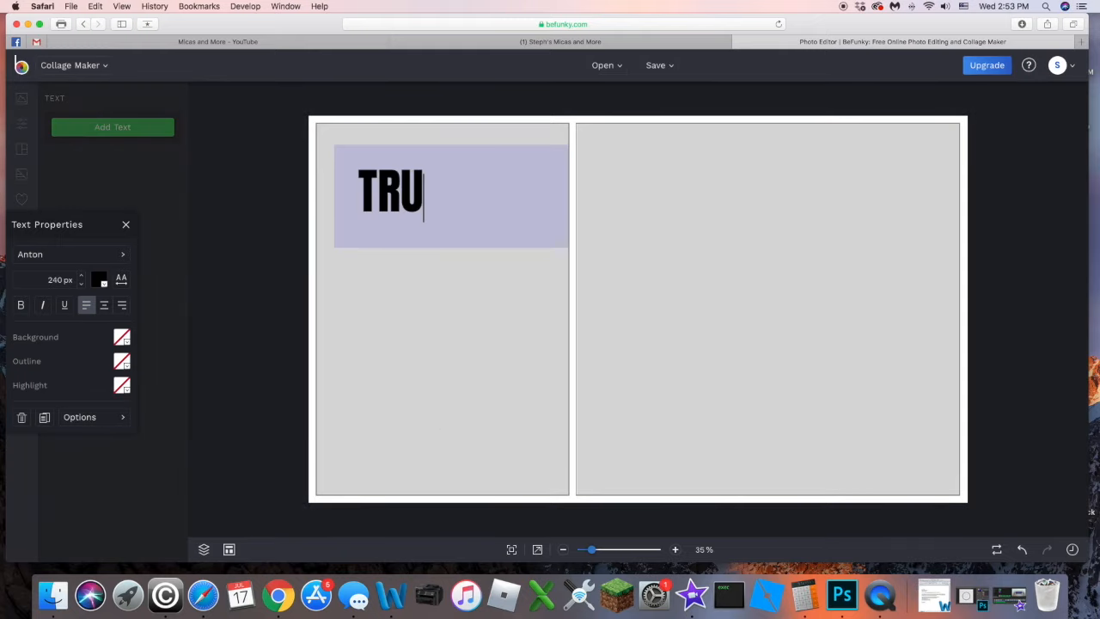
text(E)
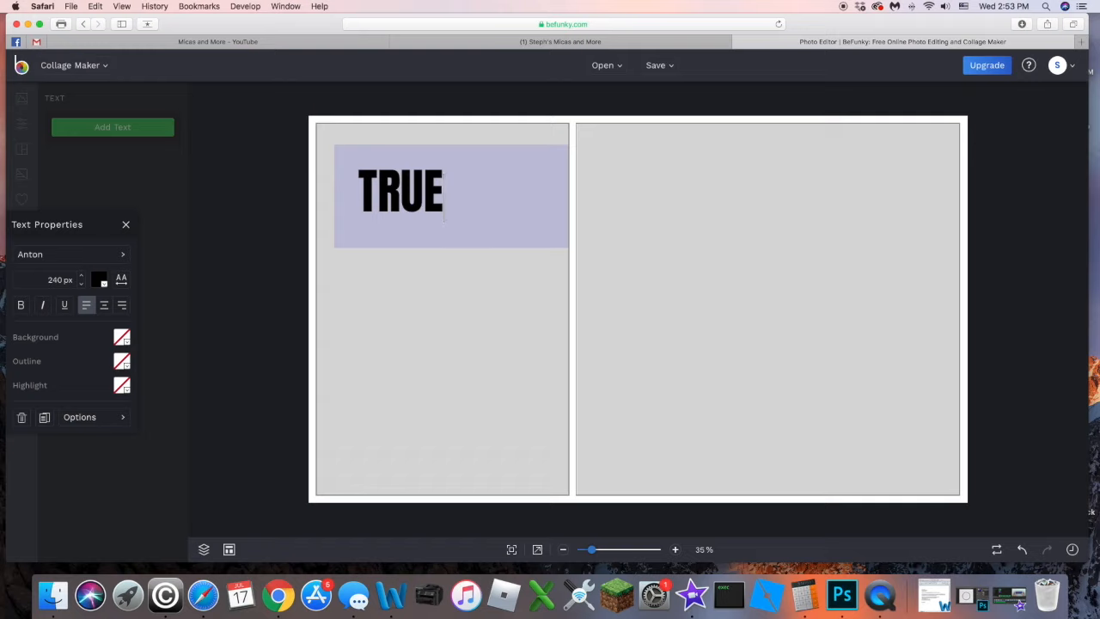
key(Return)
text(LILAC)
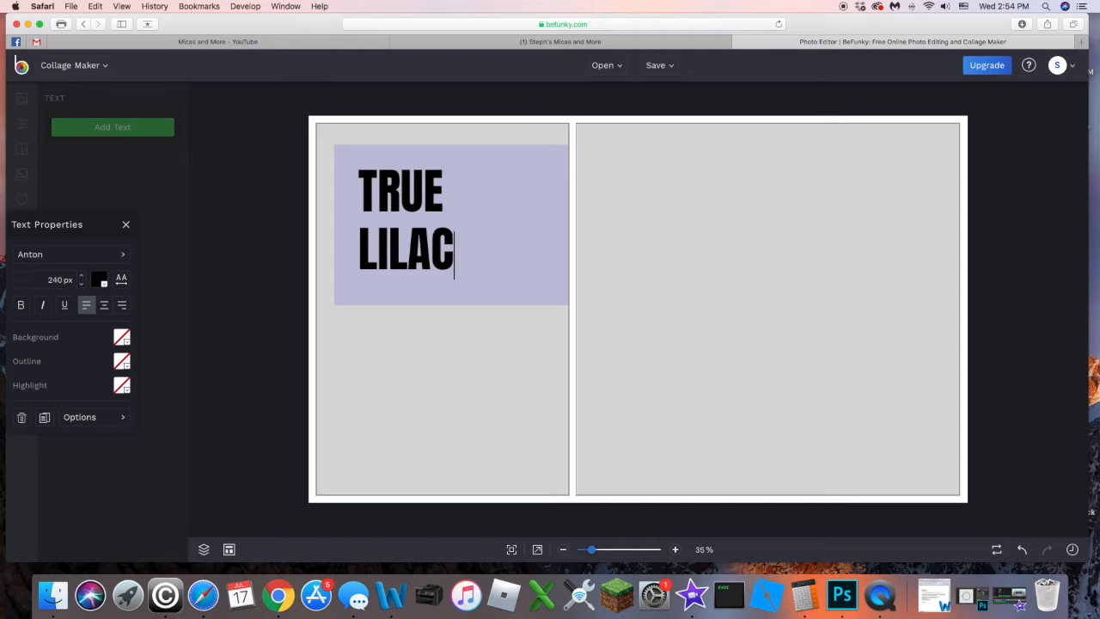
key(Return)
text(SCENT)
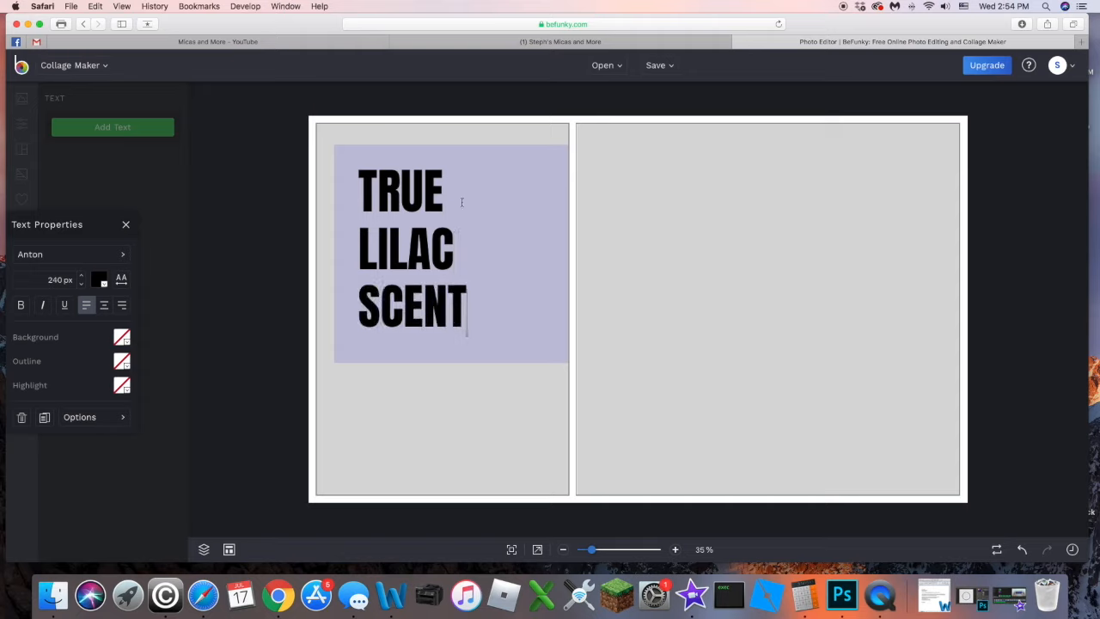
Increase the font size of the words TRUE and LILAC to 409 px.
click(458, 272)
drag(457, 265, 353, 180)
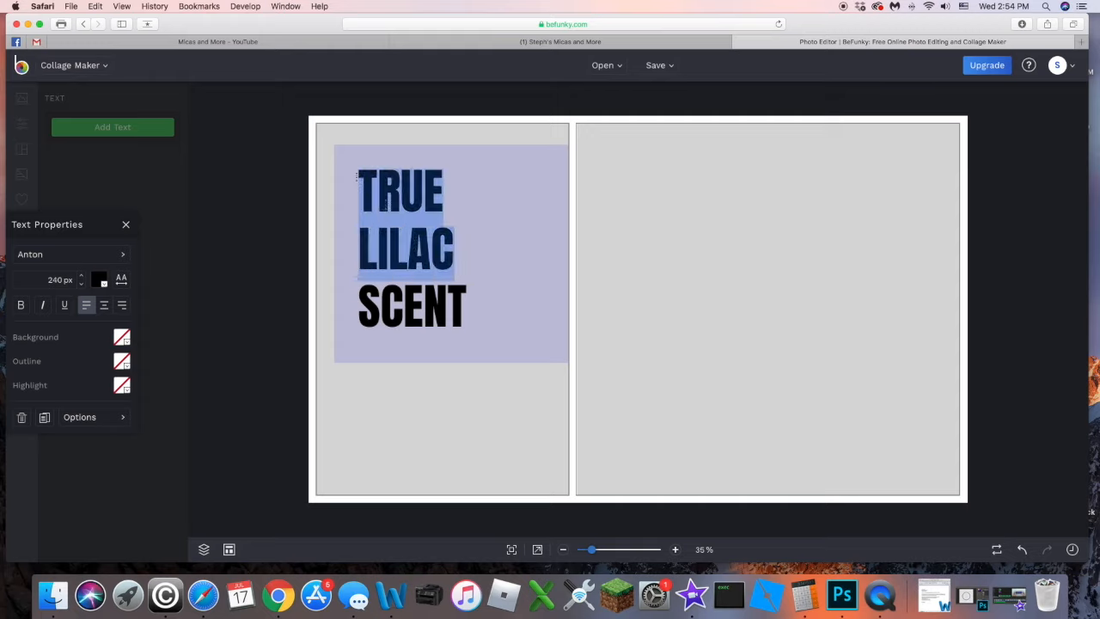
right_click(375, 181)
click(81, 276)
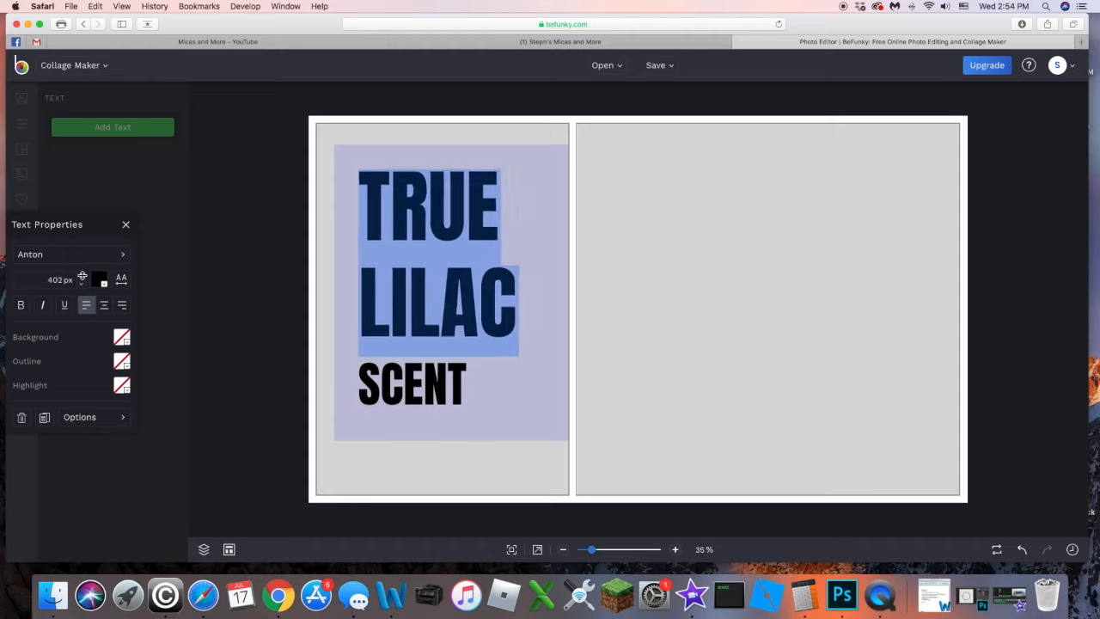
Center-align all three lines of the TRUE LILAC SCENT text.
click(456, 372)
click(467, 372)
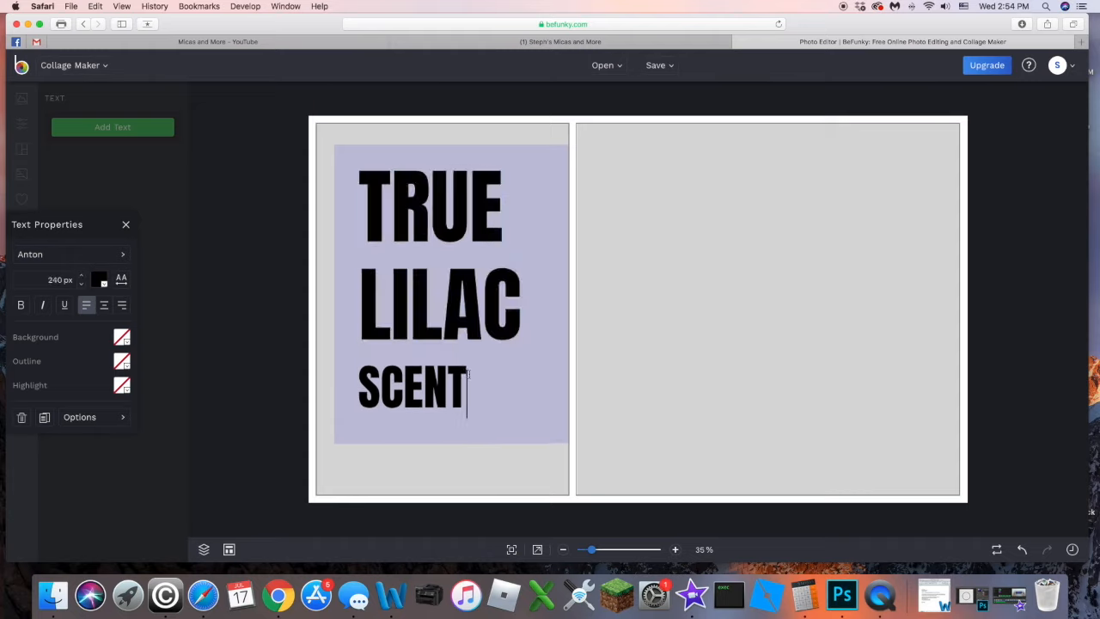
drag(467, 403, 359, 245)
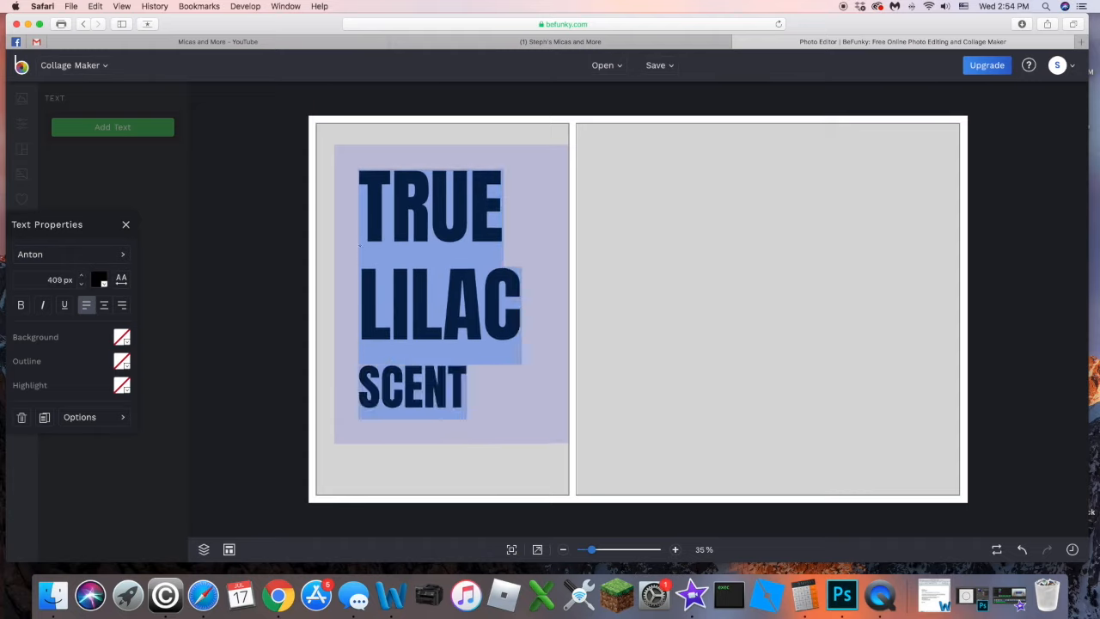
click(104, 304)
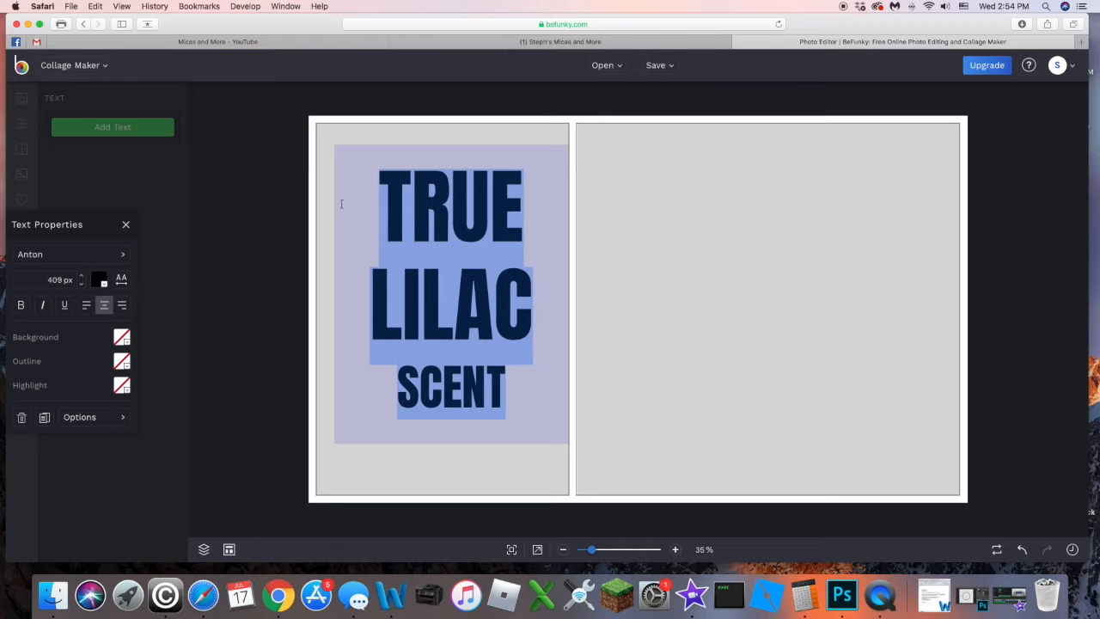
Enlarge the TRUE LILAC SCENT text block to 311 px so it spans the left cell's width, and shift it upward.
click(437, 127)
drag(350, 154, 329, 131)
drag(430, 225, 432, 249)
drag(551, 448, 567, 472)
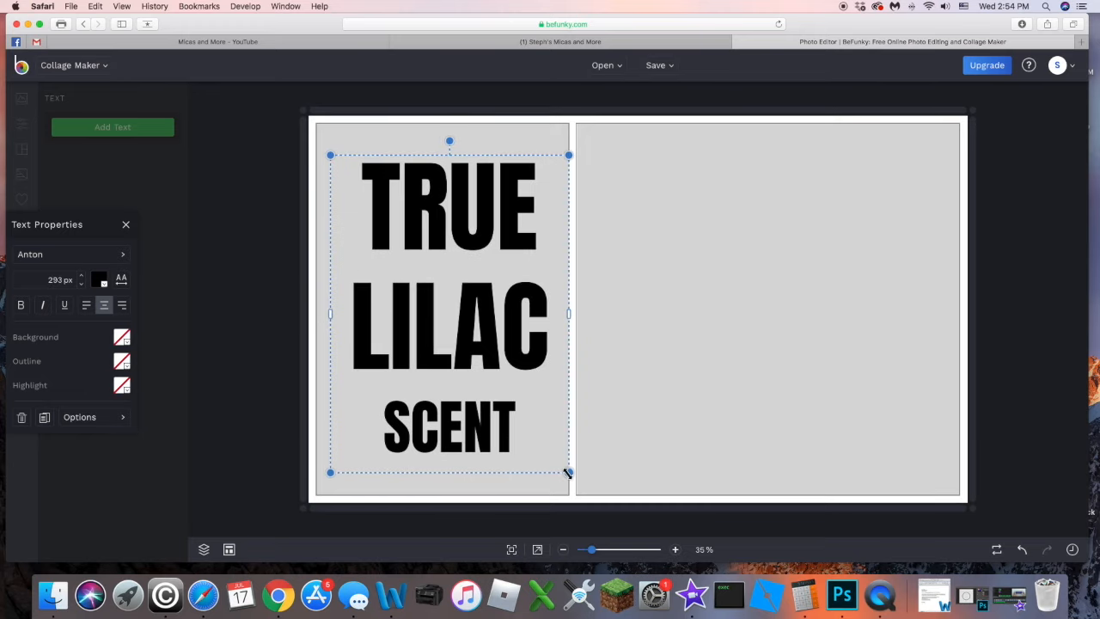
drag(330, 471, 313, 491)
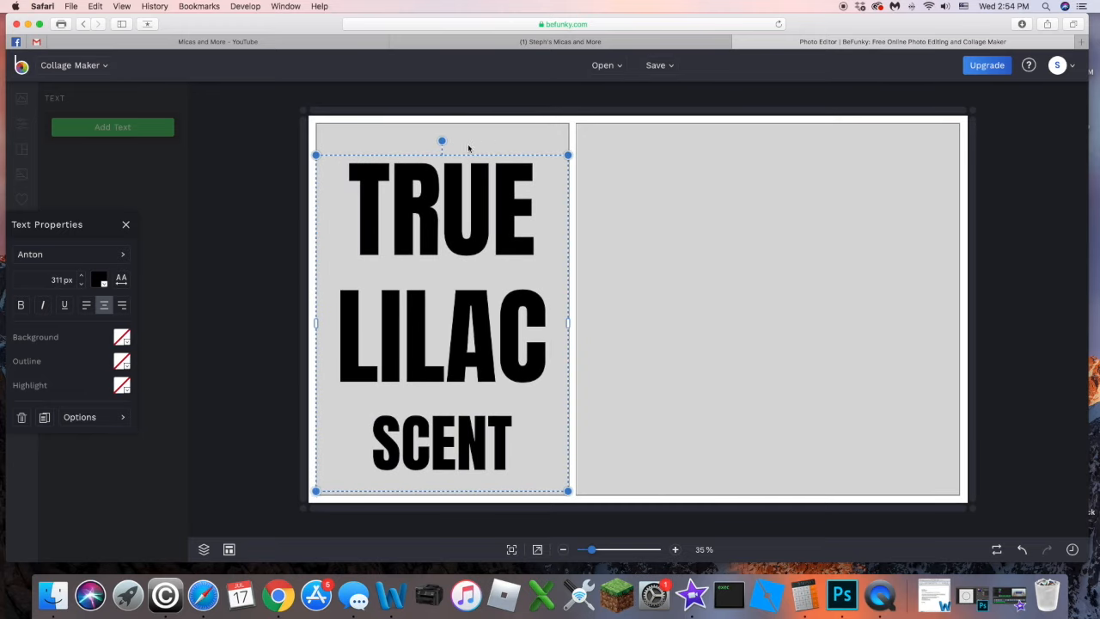
click(445, 156)
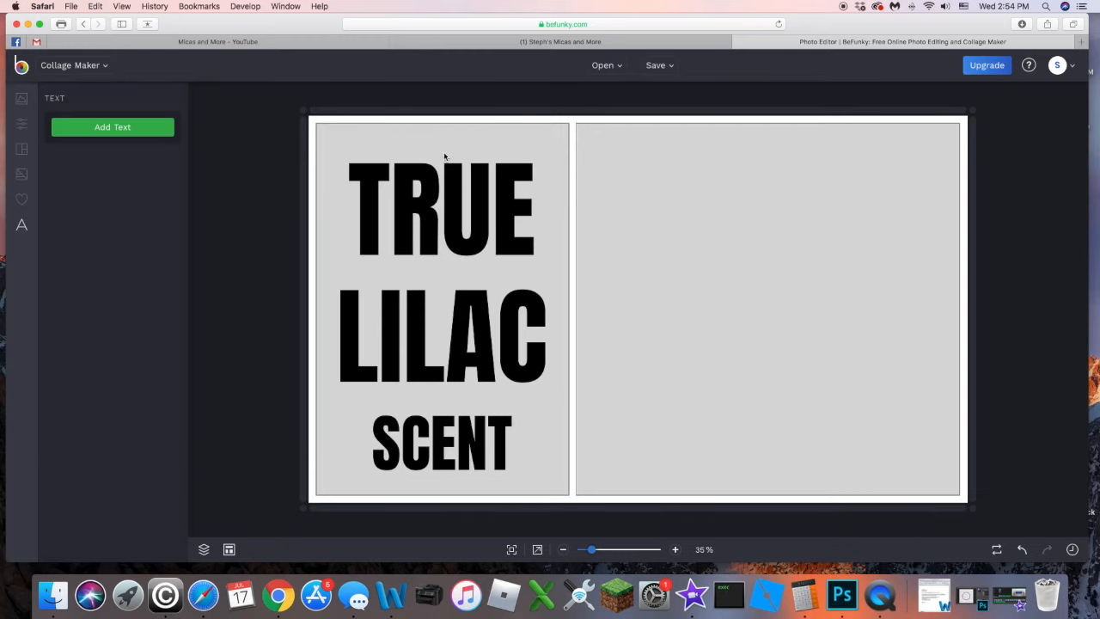
click(416, 216)
drag(457, 273, 454, 255)
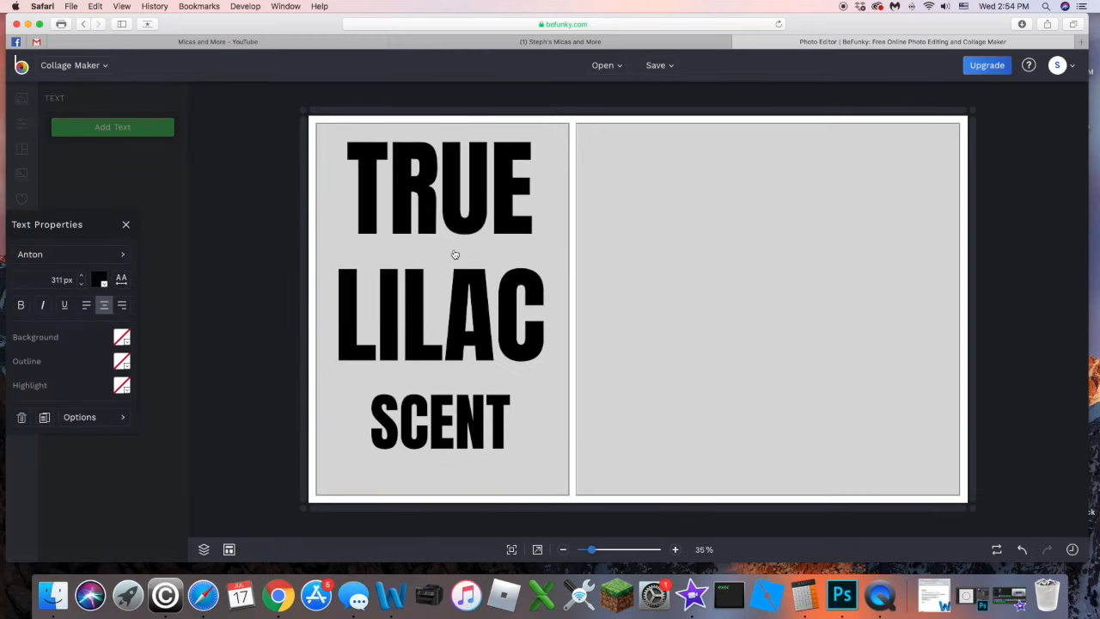
Increase the font size of the word SCENT to 346 px and center the text block vertically in the left cell.
double_click(454, 255)
drag(512, 432, 370, 429)
click(81, 277)
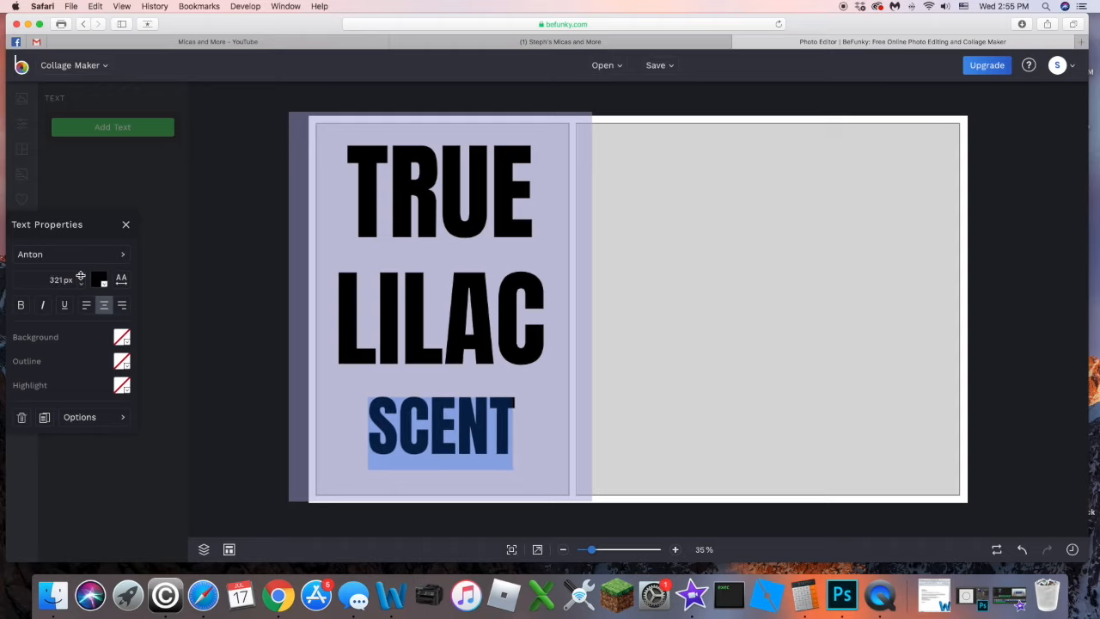
click(81, 277)
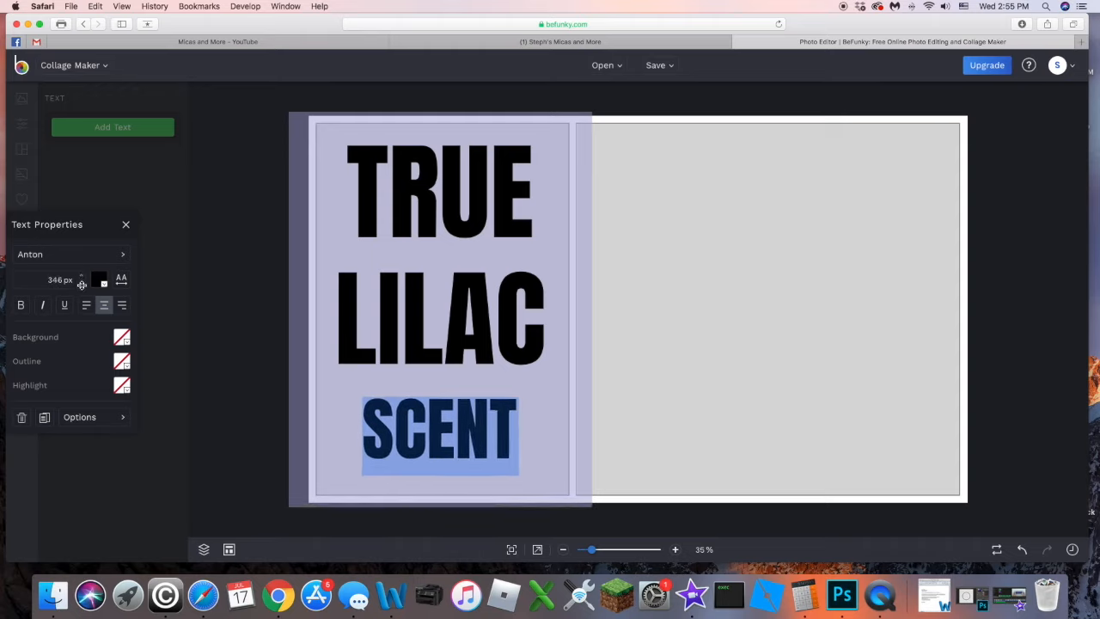
click(456, 304)
click(456, 305)
click(455, 266)
click(694, 278)
drag(524, 389, 524, 396)
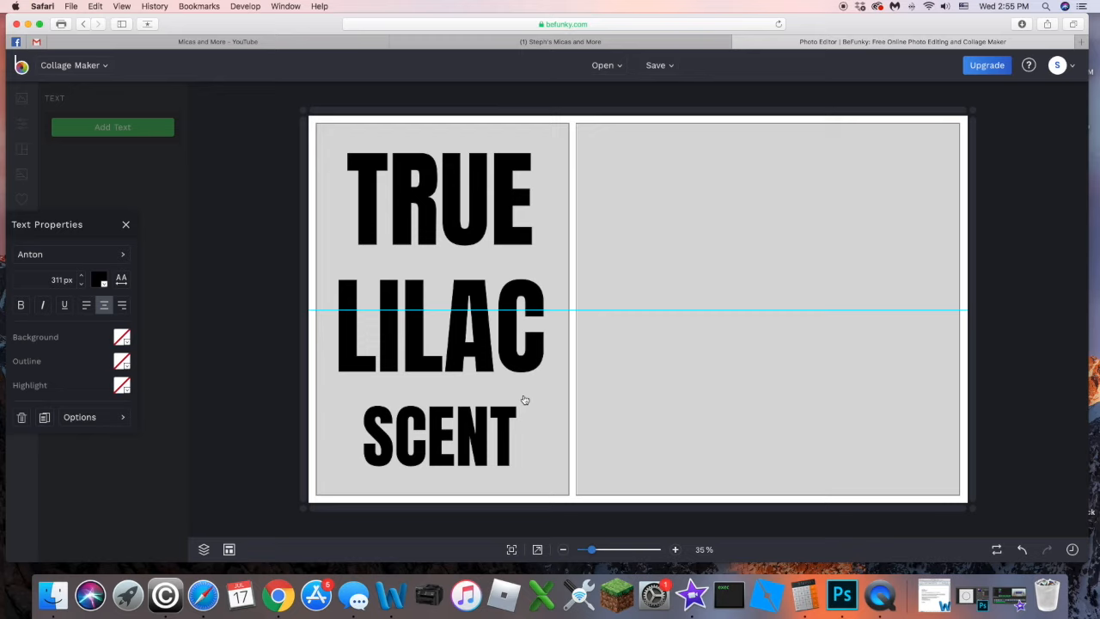
drag(524, 399, 524, 398)
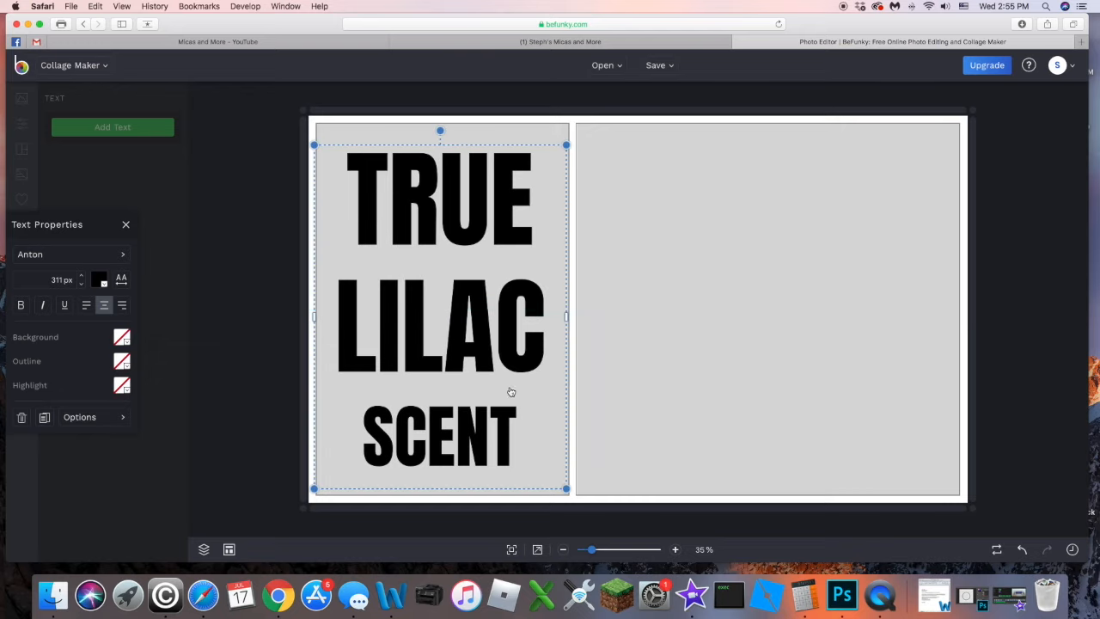
Try a red #FF2800 background behind the whole text block and reset it to transparent.
double_click(339, 385)
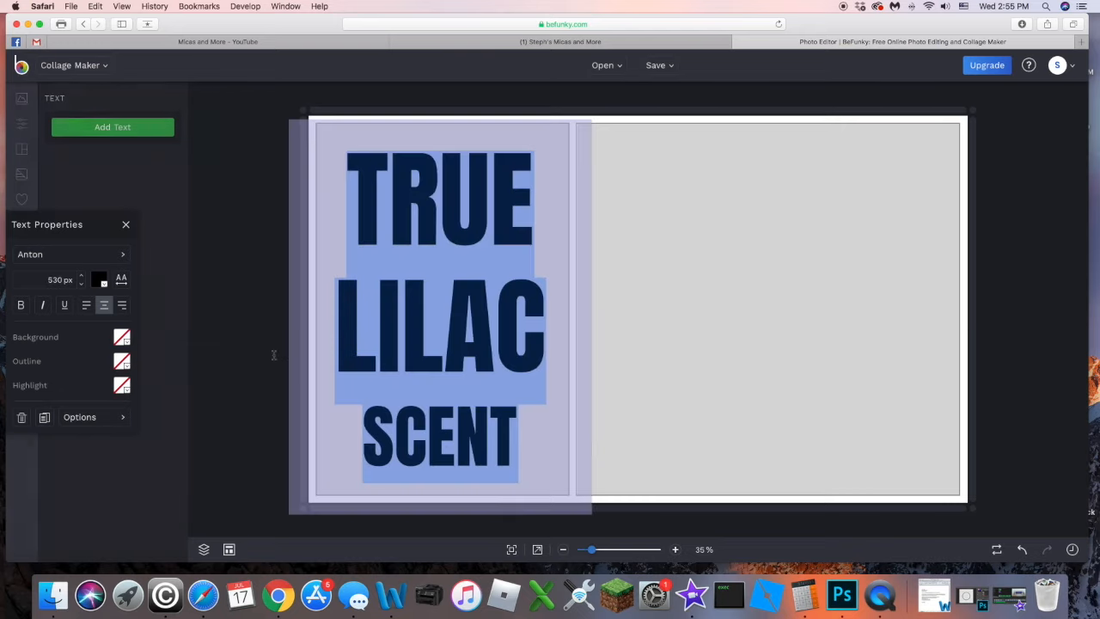
click(126, 342)
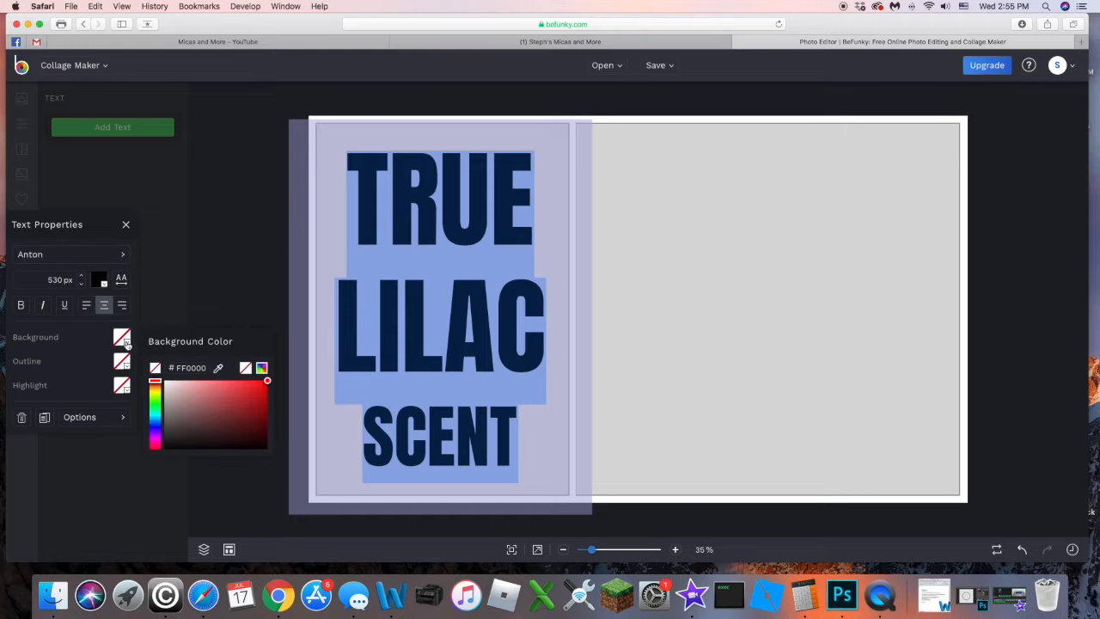
mouse_move(156, 383)
mouse_down()
mouse_move(155, 399)
mouse_move(156, 381)
mouse_up()
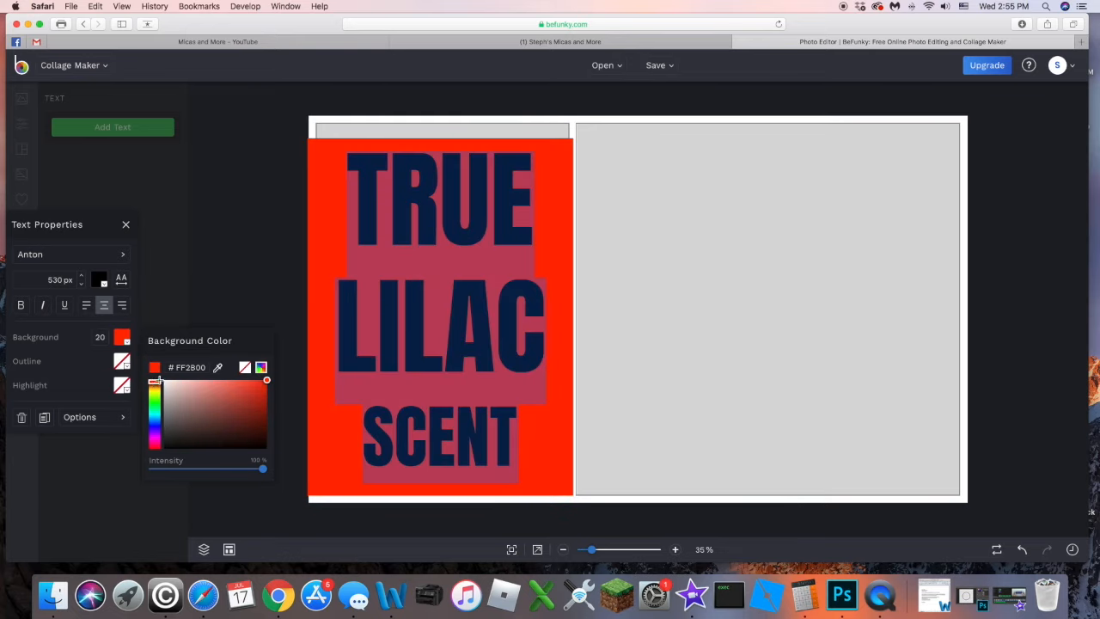
click(245, 367)
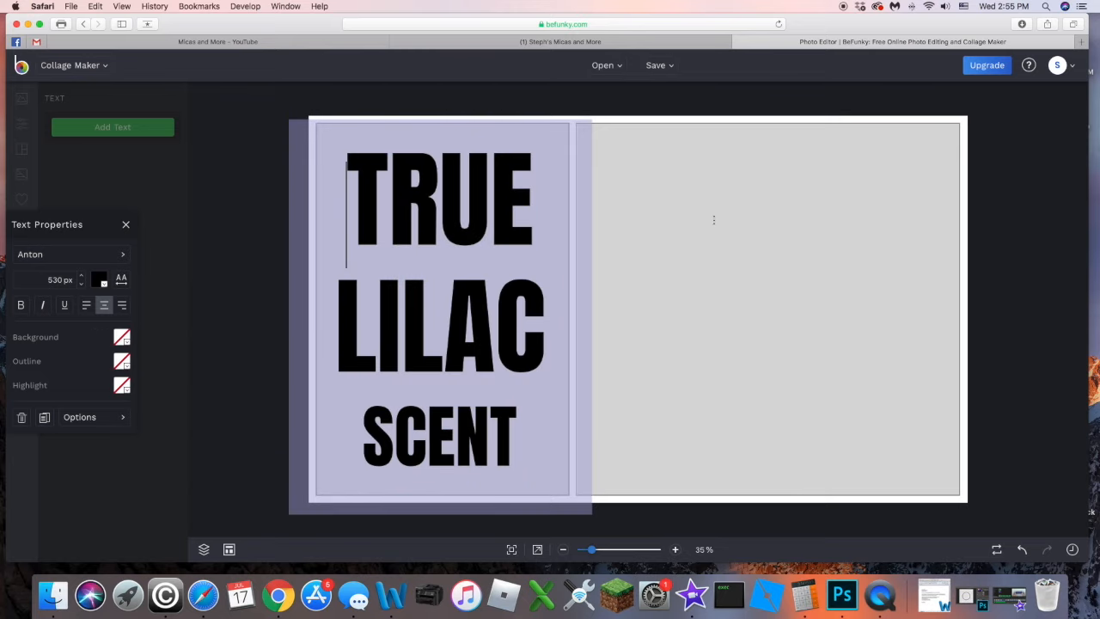
click(650, 230)
click(539, 137)
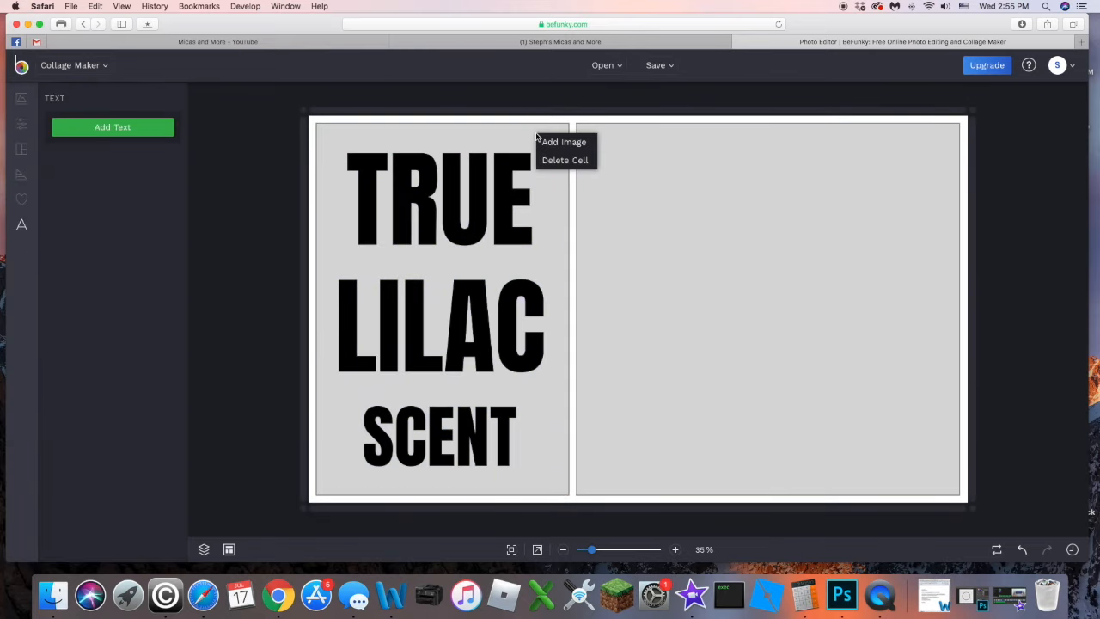
Set the collage's background color to the light purple #C38DF8.
click(21, 123)
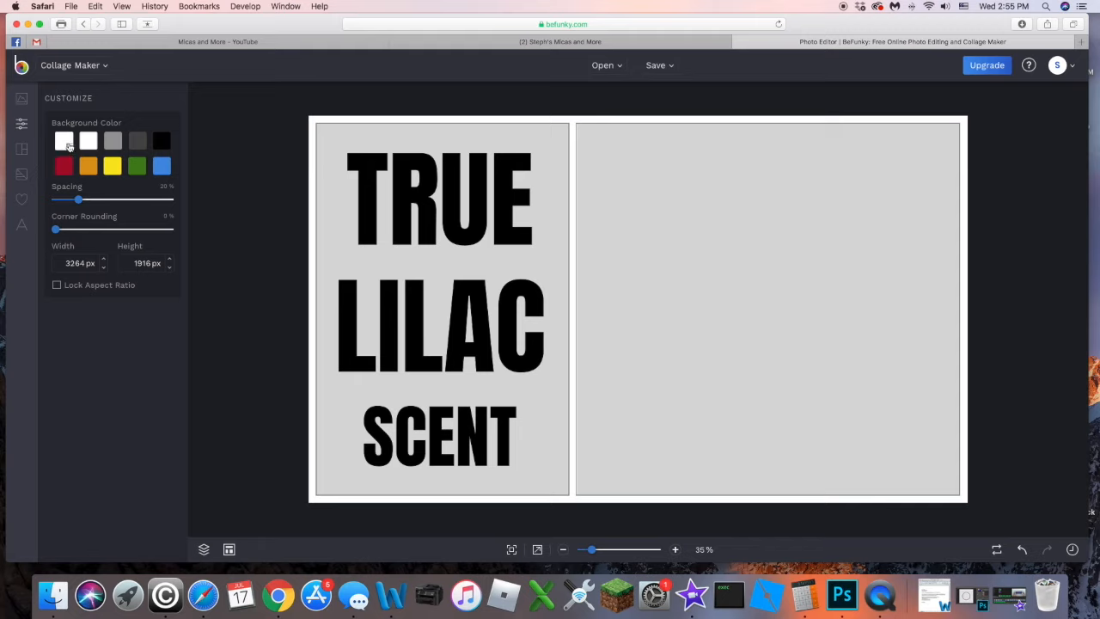
click(66, 144)
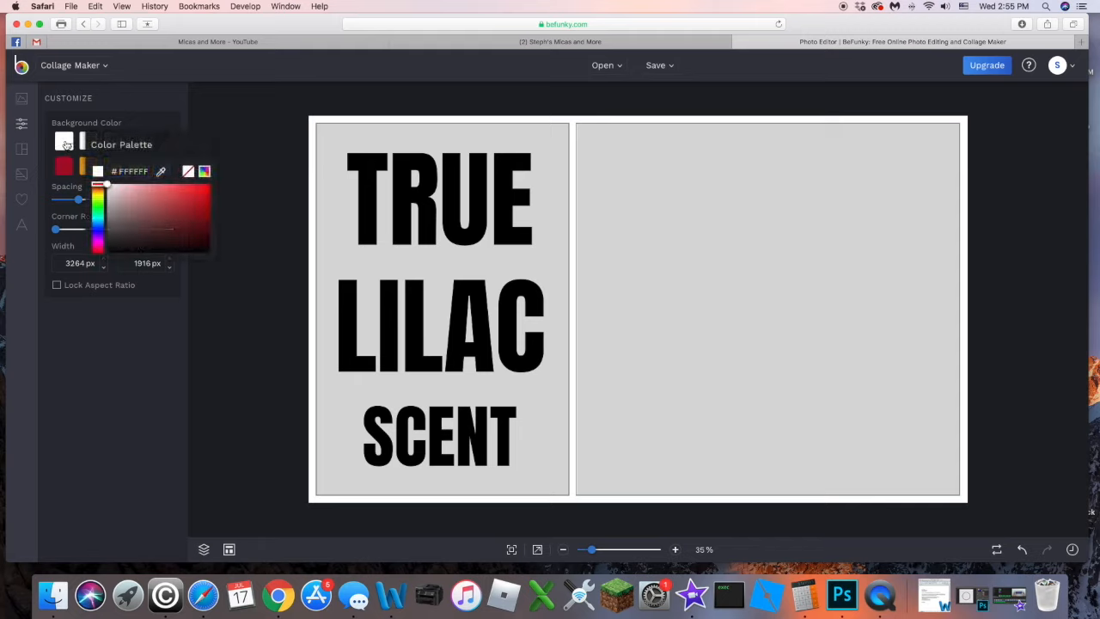
drag(97, 184, 97, 234)
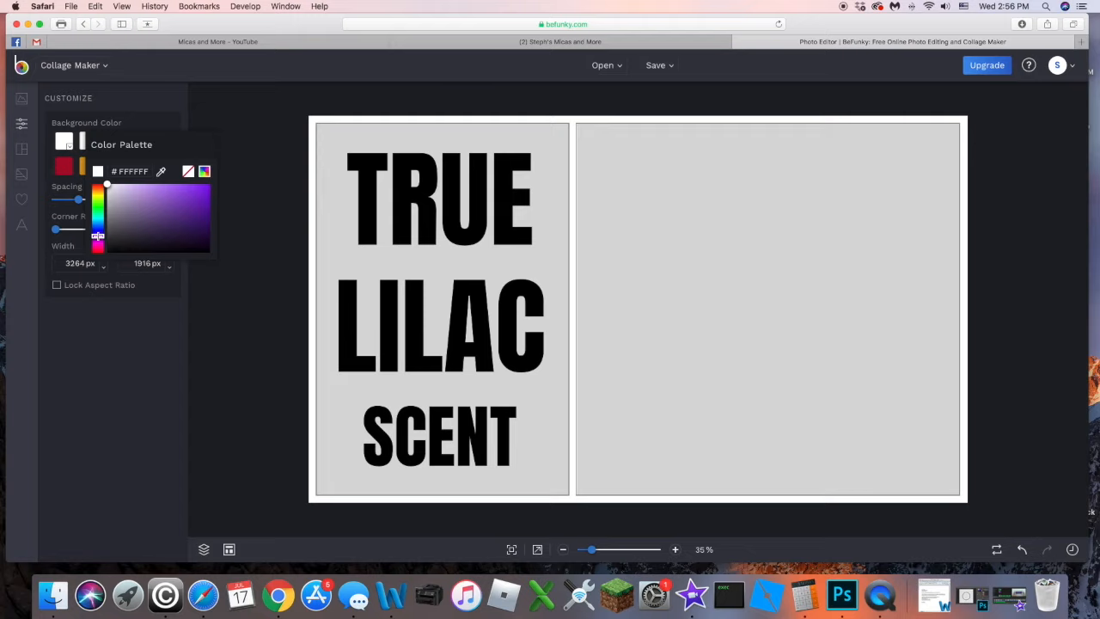
drag(107, 185, 152, 185)
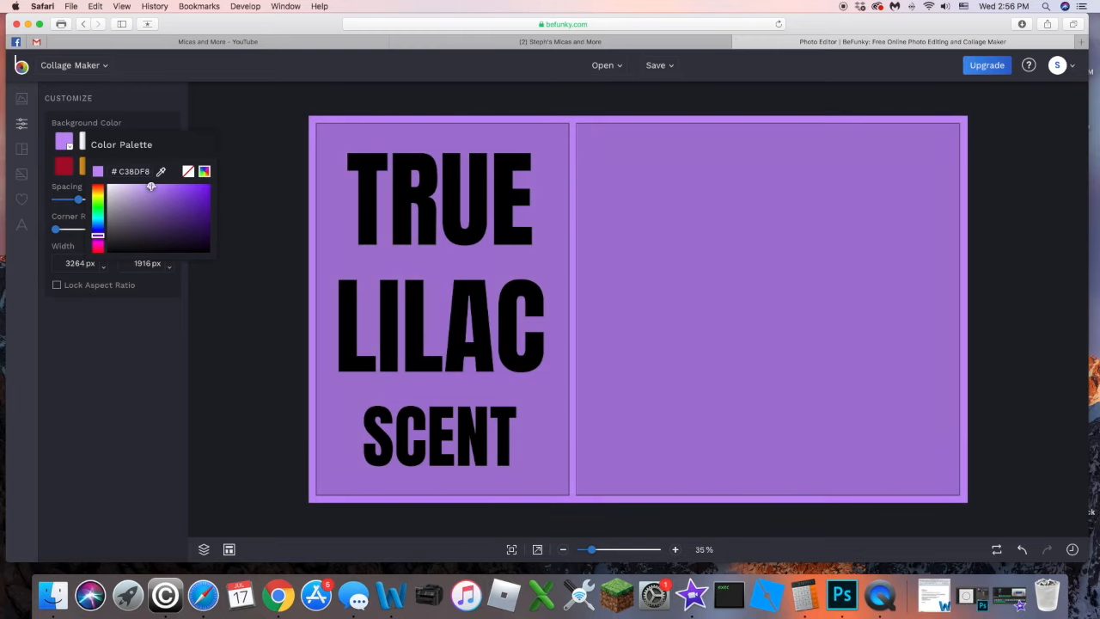
Try a red #FF0000 highlight on the TRUE LILAC SCENT text and reset it to transparent.
click(332, 155)
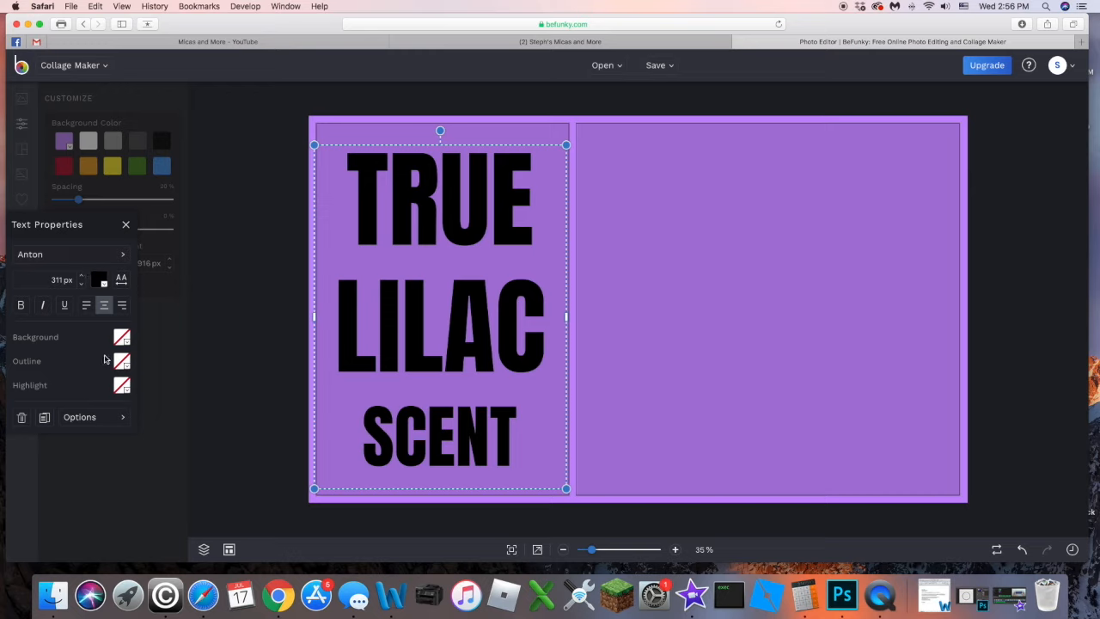
click(126, 389)
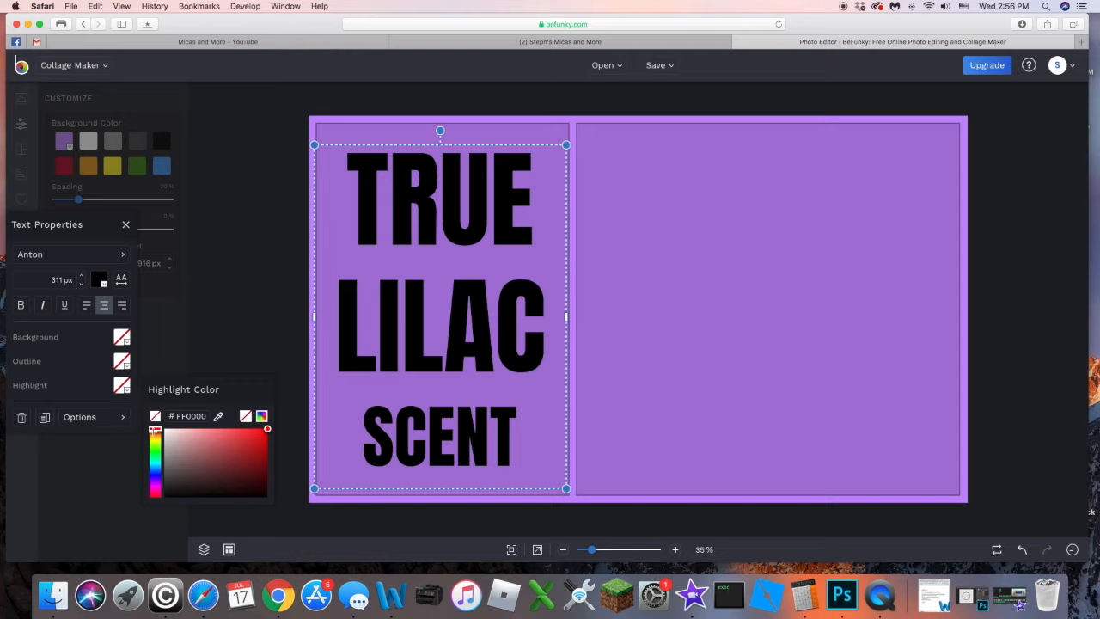
mouse_move(266, 428)
mouse_down()
mouse_move(139, 427)
mouse_move(269, 422)
mouse_up()
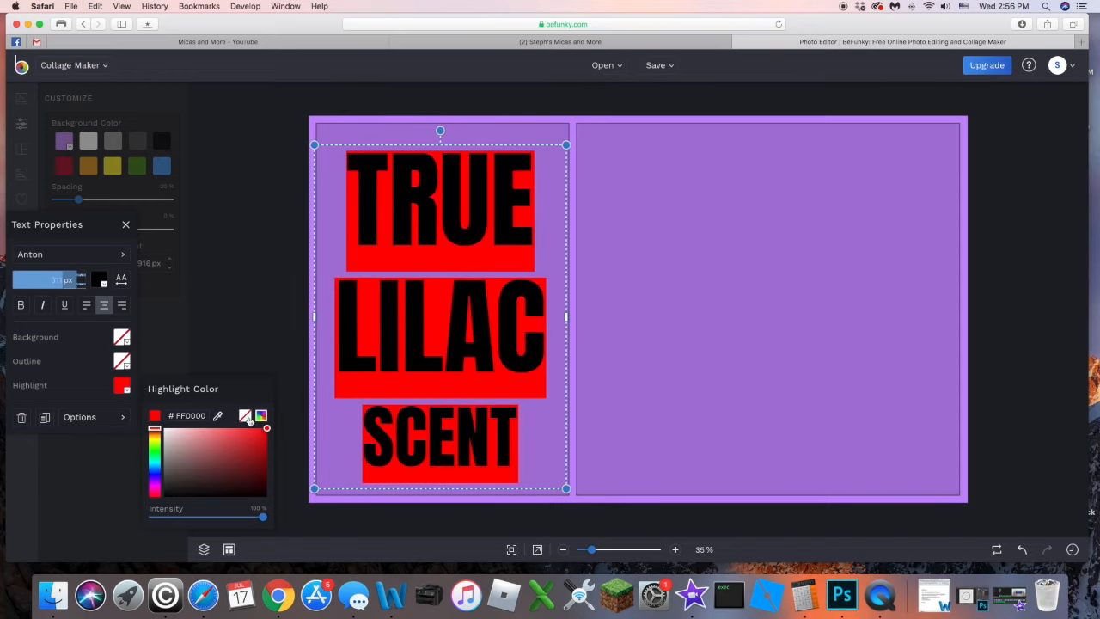
click(246, 417)
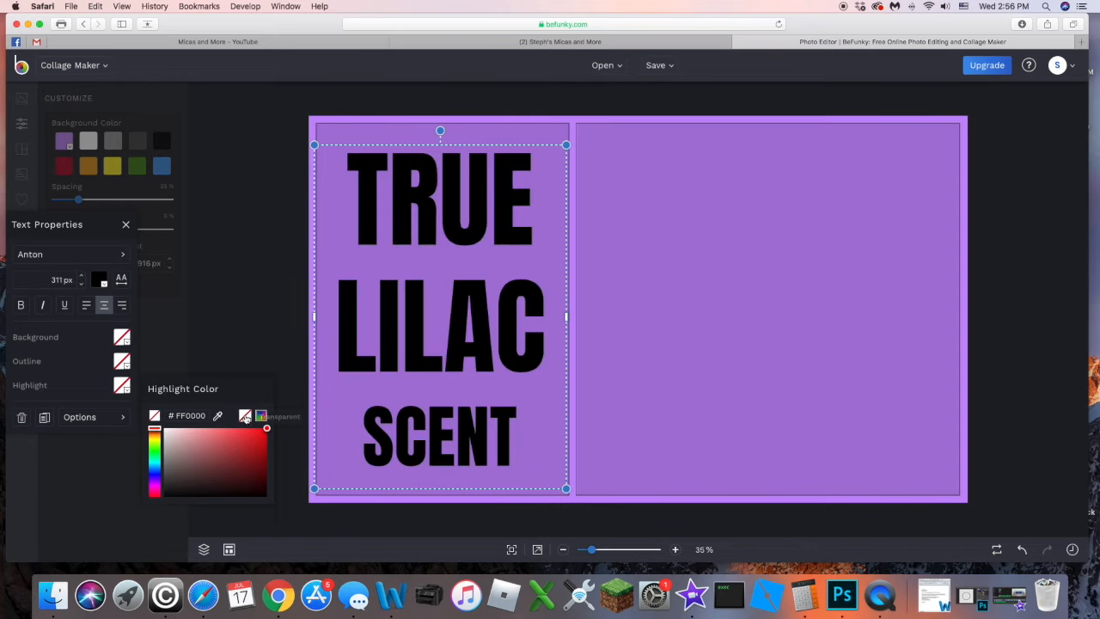
Give the text a near-white #FBFBFB outline and reduce the outline's intensity to about 46%.
click(126, 366)
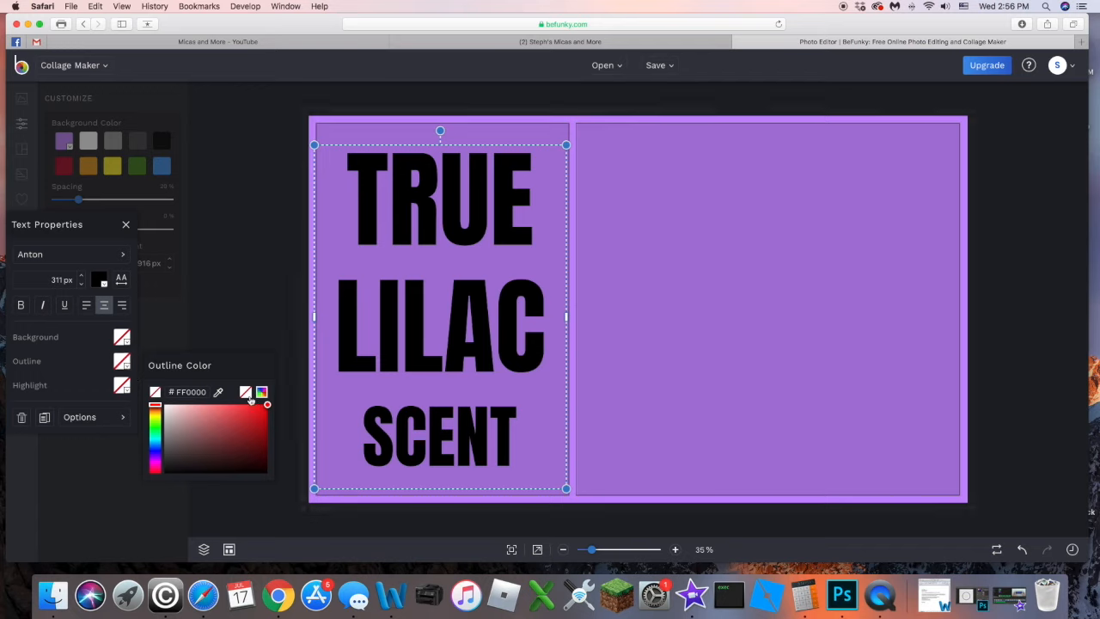
drag(268, 404, 162, 404)
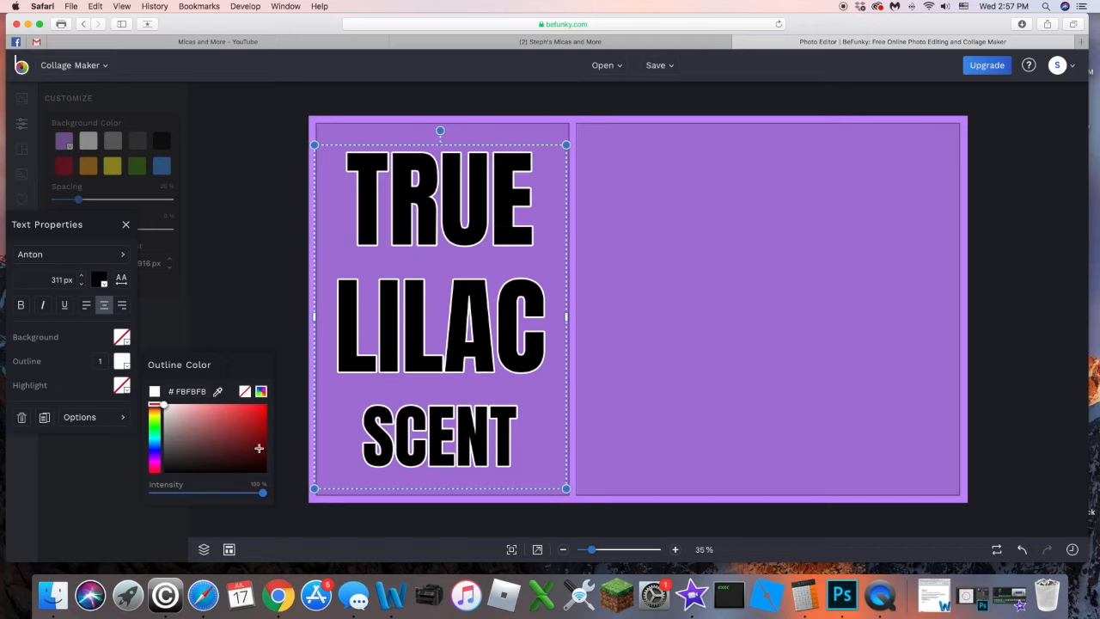
drag(263, 496, 206, 492)
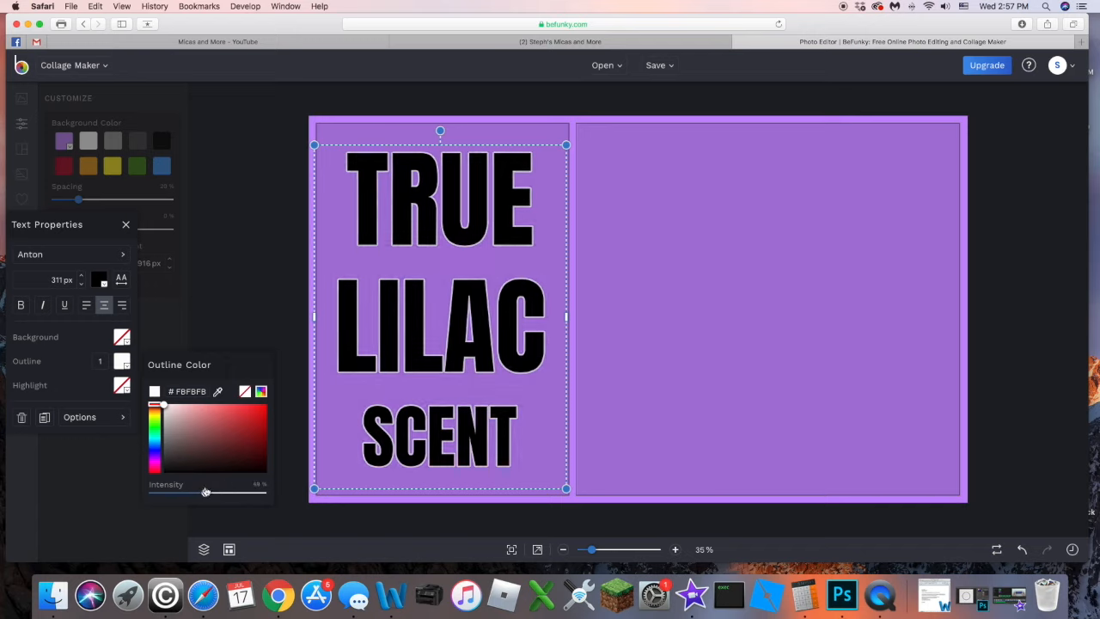
drag(205, 492, 197, 490)
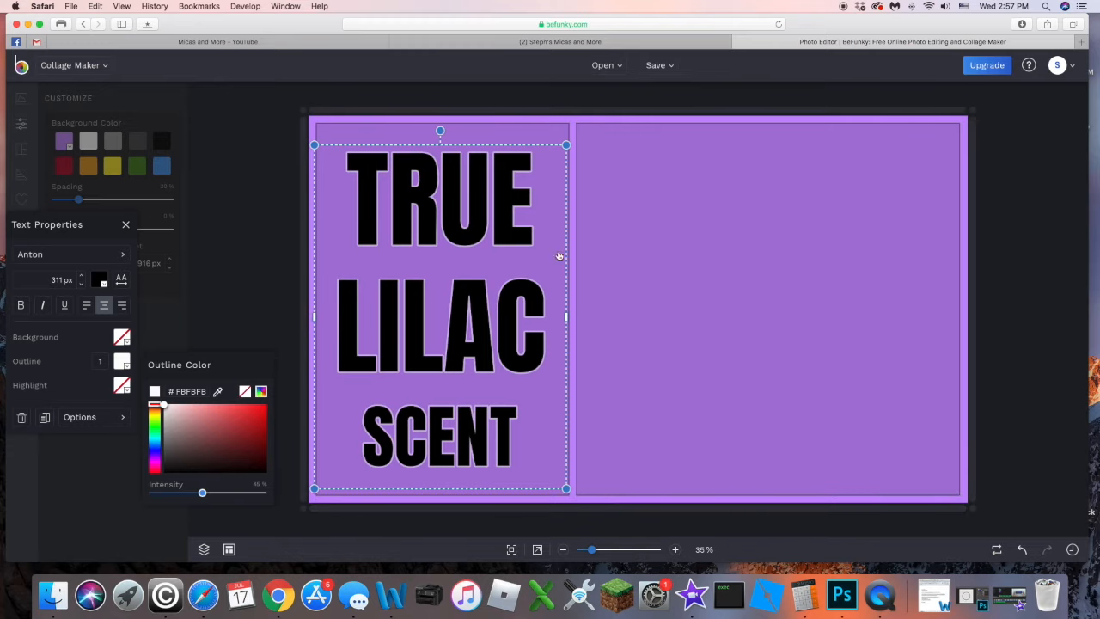
Deselect the text and reduce the collage's cell spacing to 2%.
click(326, 126)
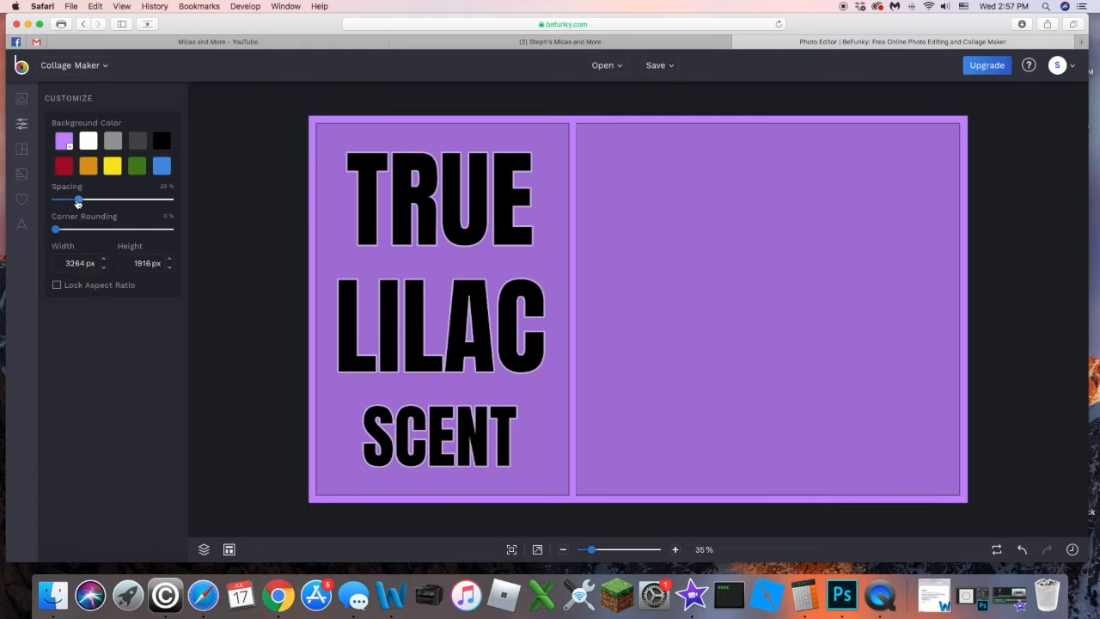
drag(78, 203, 55, 201)
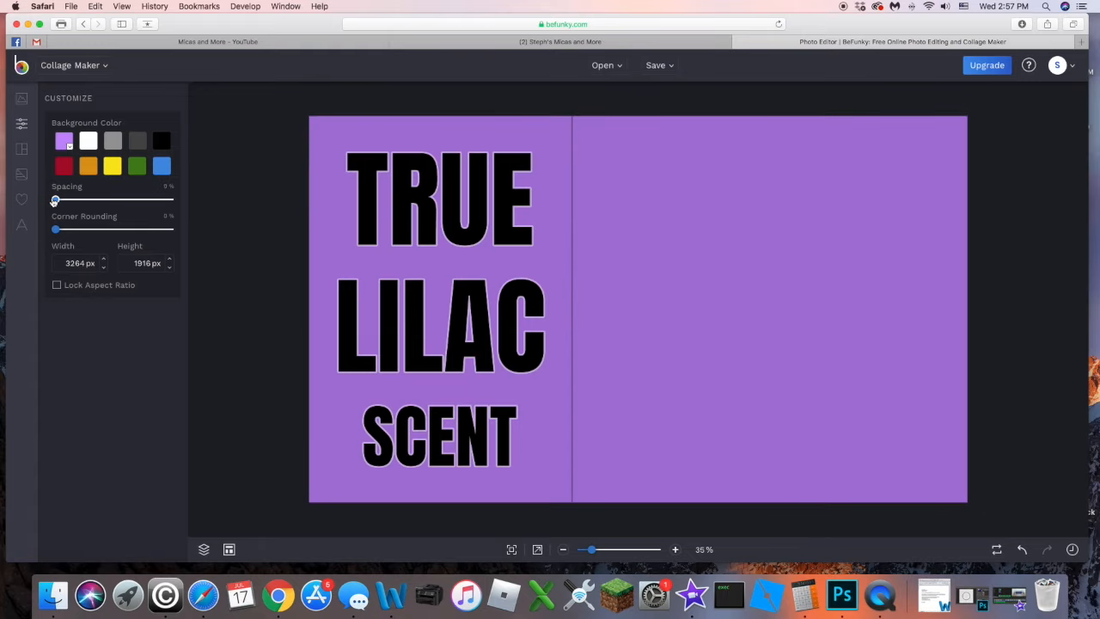
drag(50, 201, 38, 232)
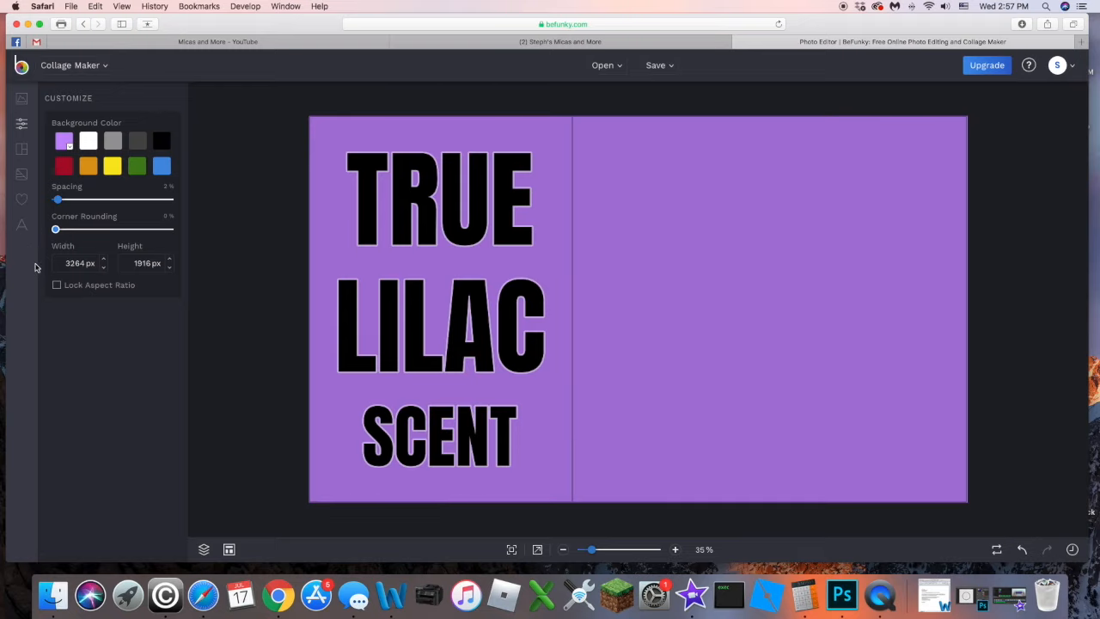
Add the soap photo IMG-9720.JPG from the recent files to the collage's empty right cell.
click(713, 285)
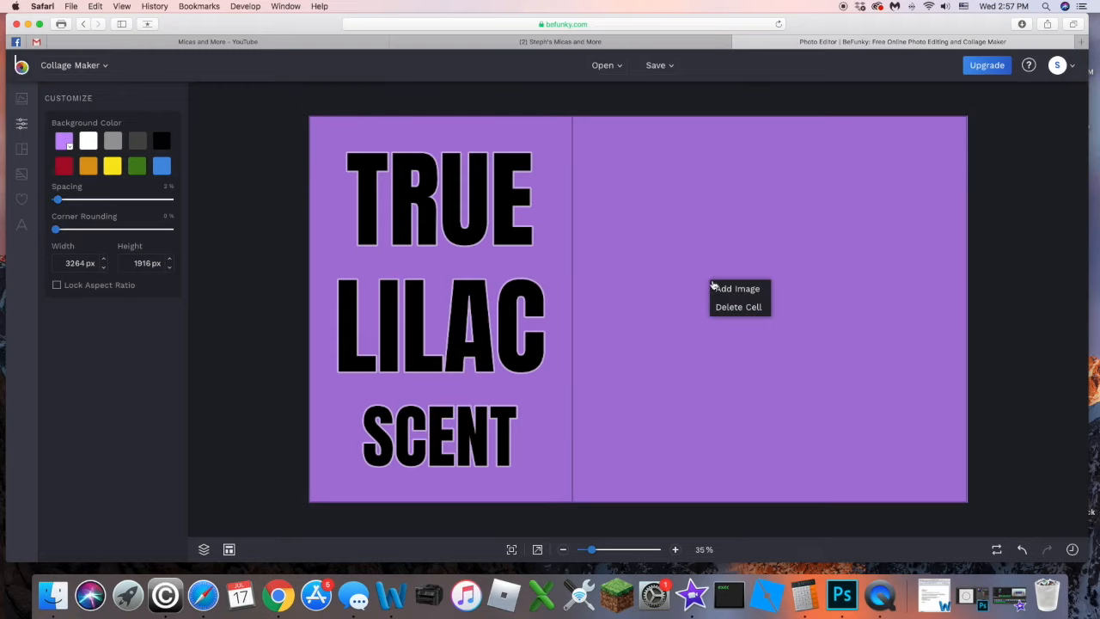
click(722, 290)
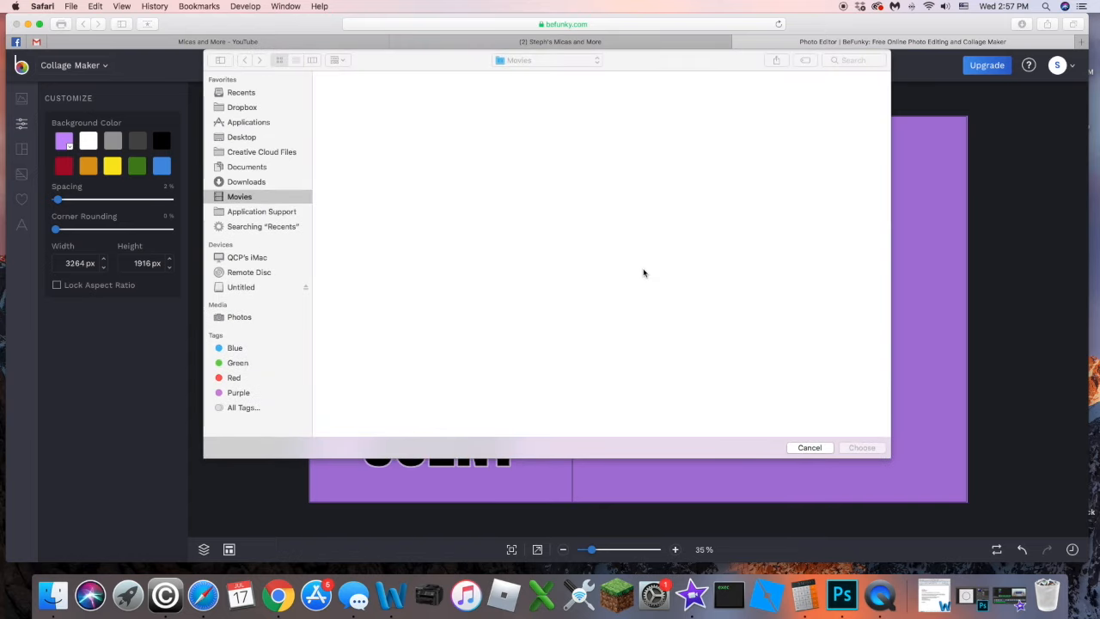
click(244, 93)
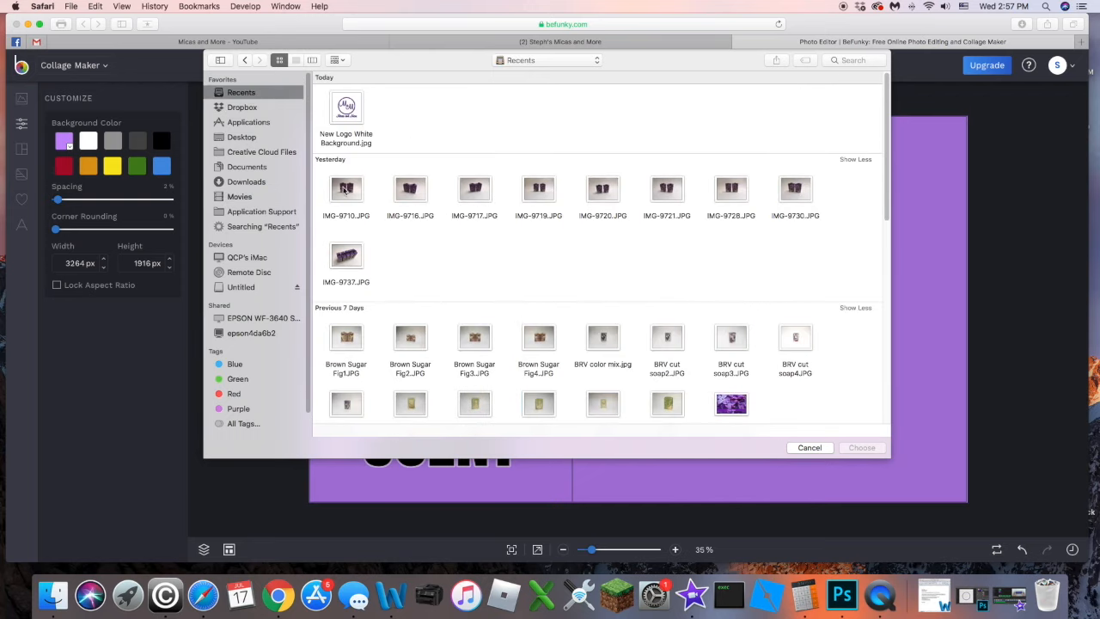
double_click(604, 192)
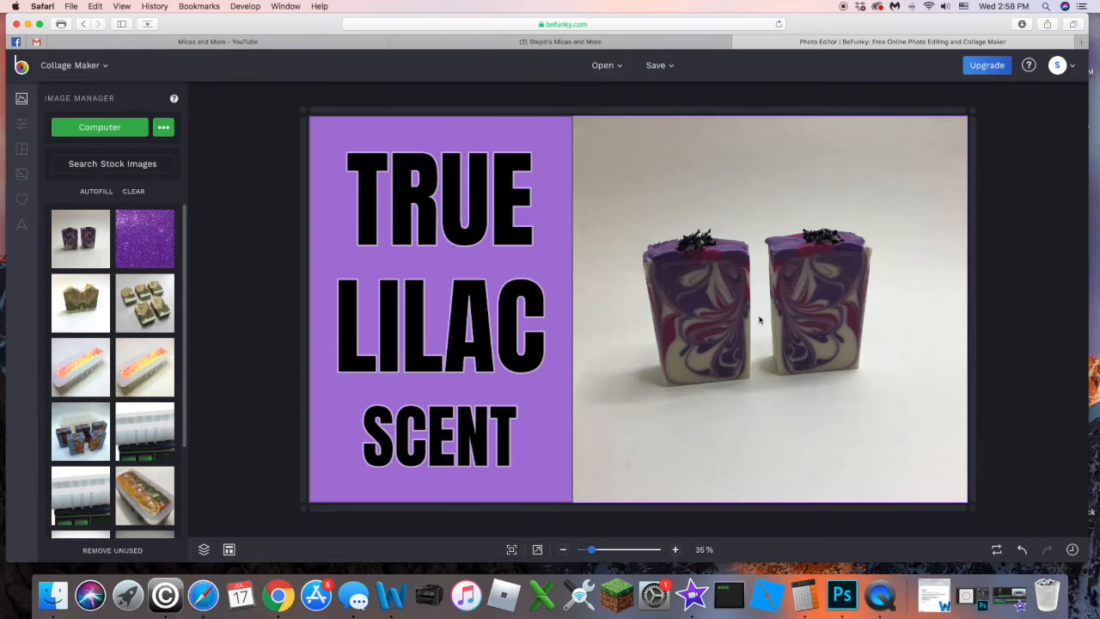
Enlarge the soap photo to 137% and reposition it so both bars are centered in the right cell.
click(759, 319)
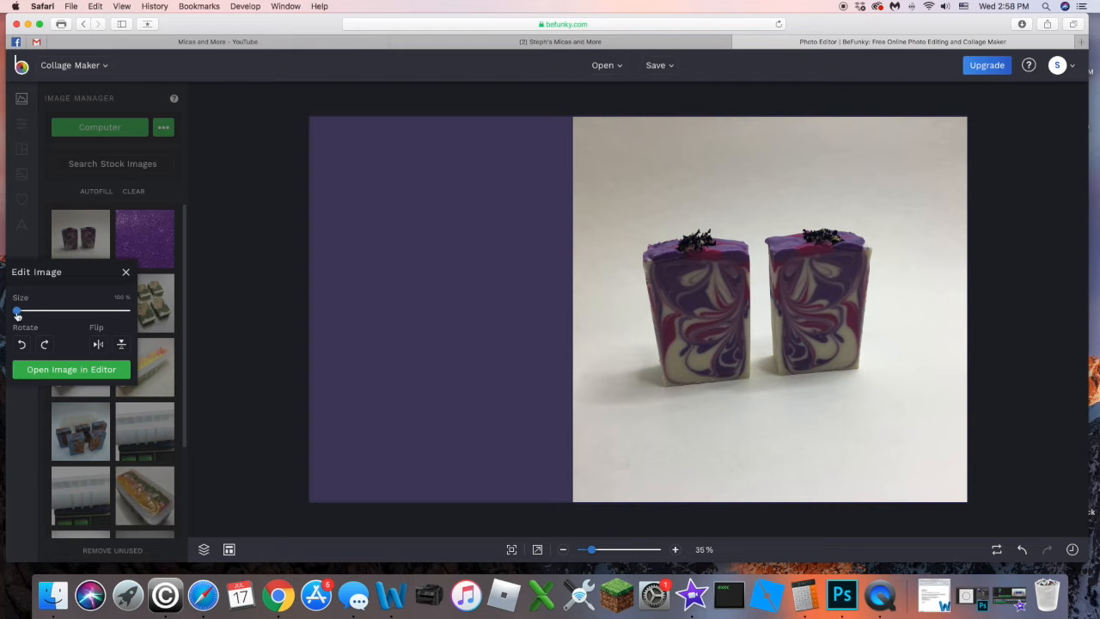
drag(17, 314, 27, 315)
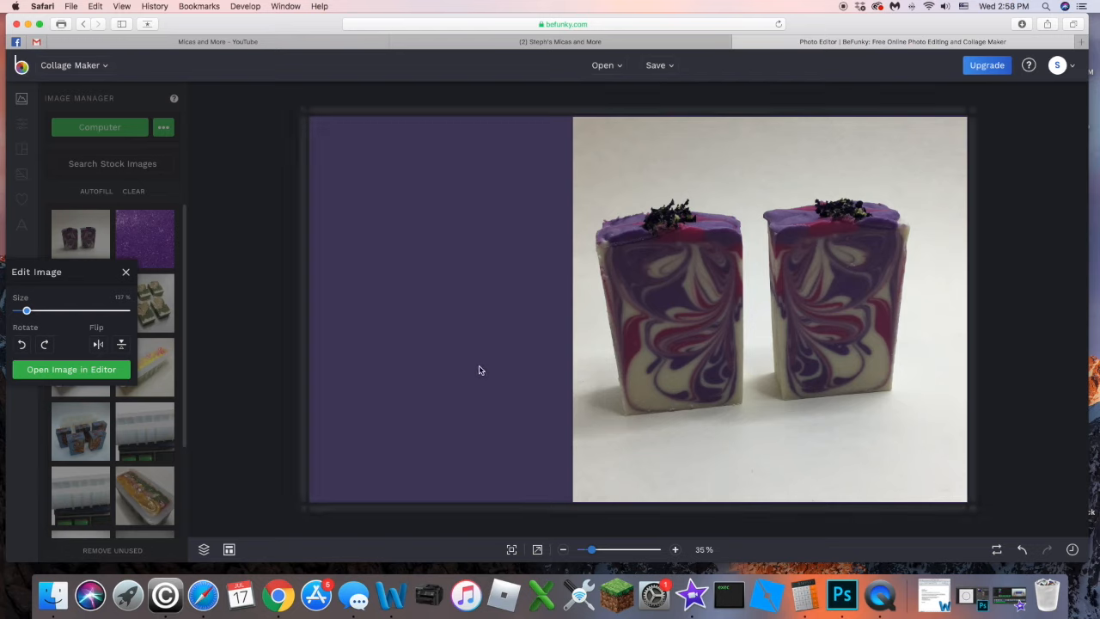
drag(727, 320, 787, 304)
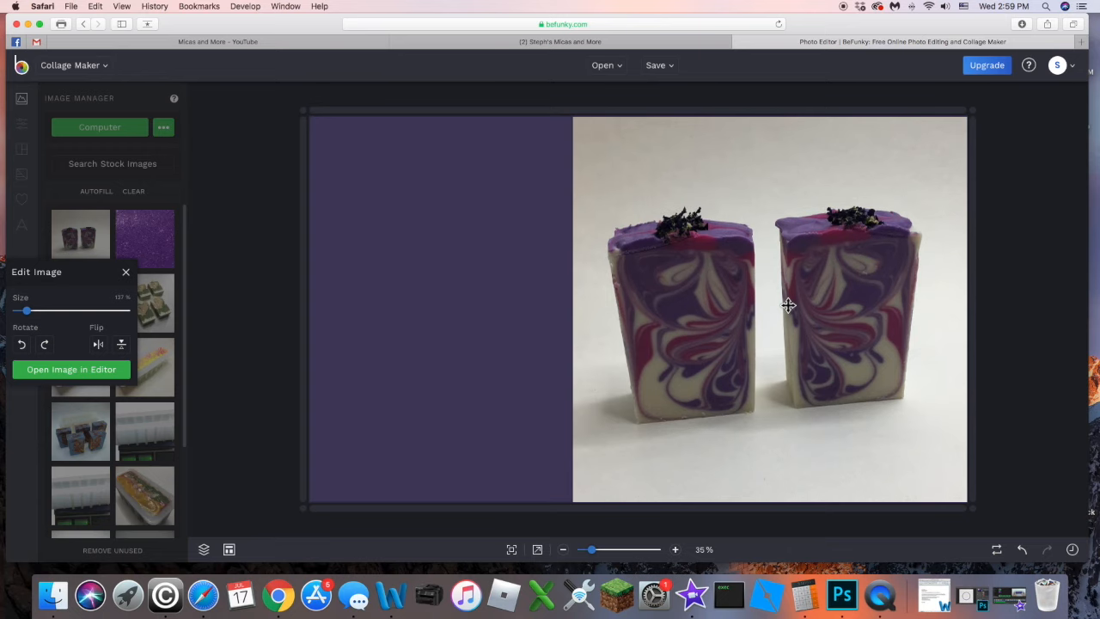
Close the soap photo's image editing and lighten the collage's purple background color slightly.
click(127, 274)
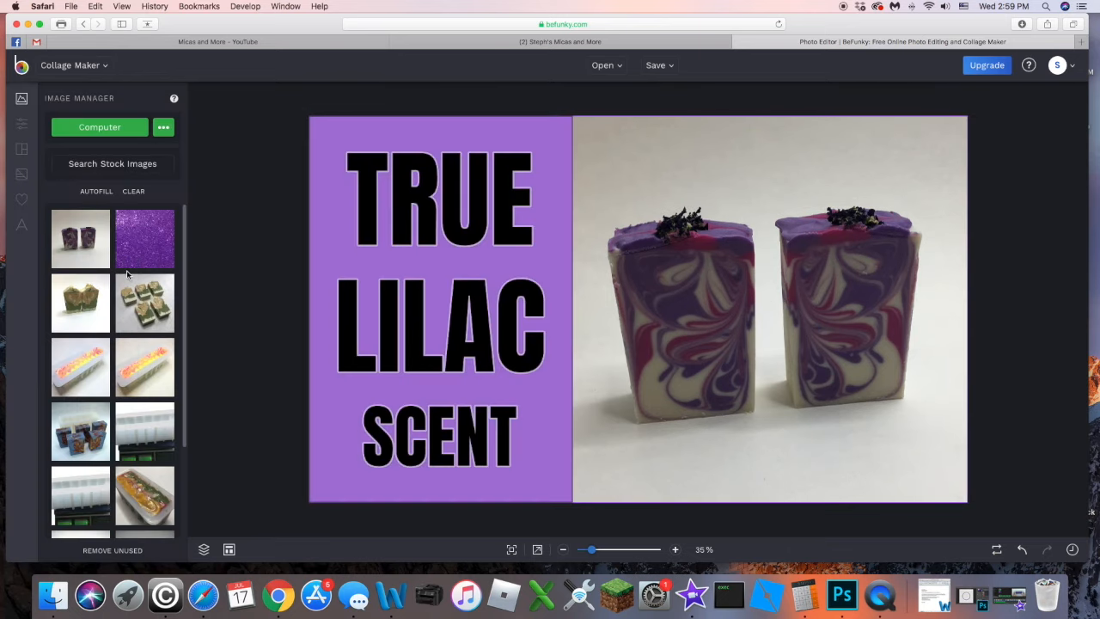
click(22, 124)
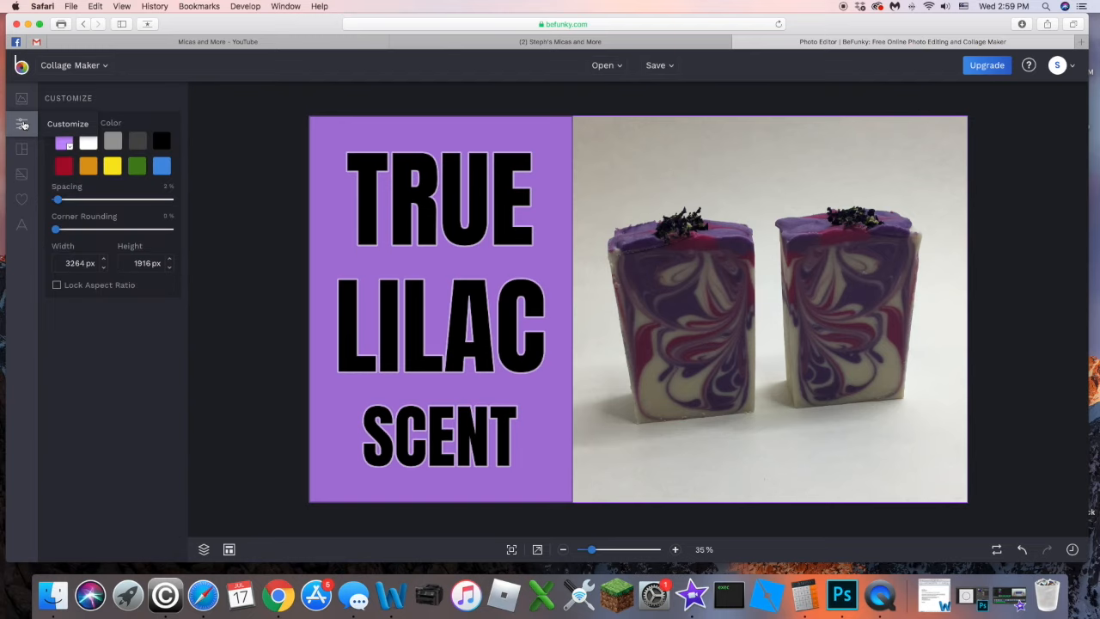
click(65, 143)
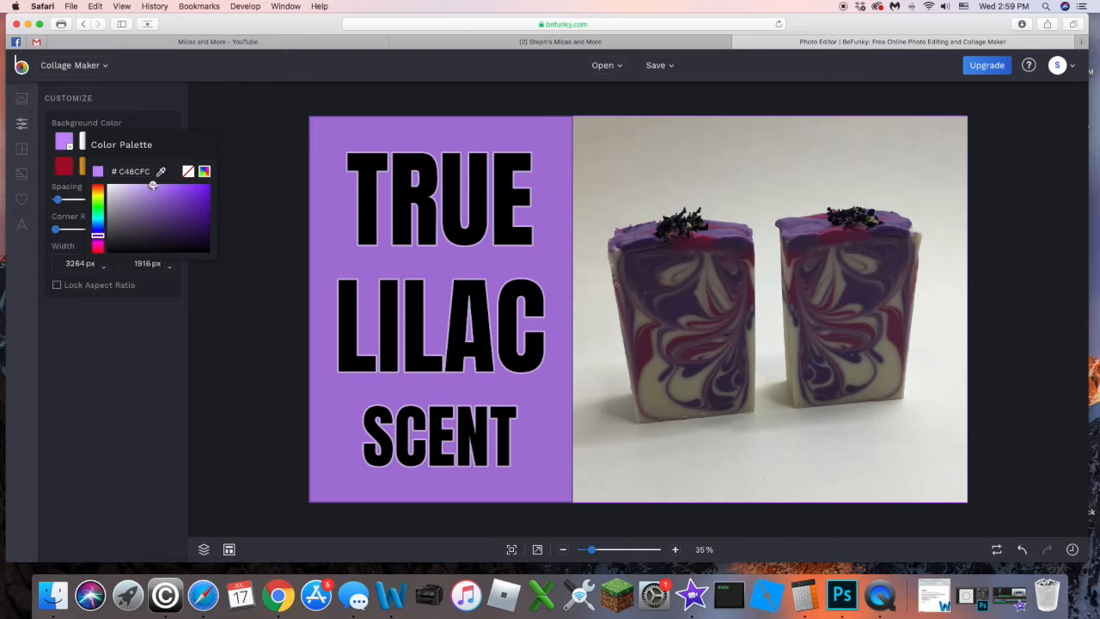
drag(153, 185, 145, 187)
click(251, 205)
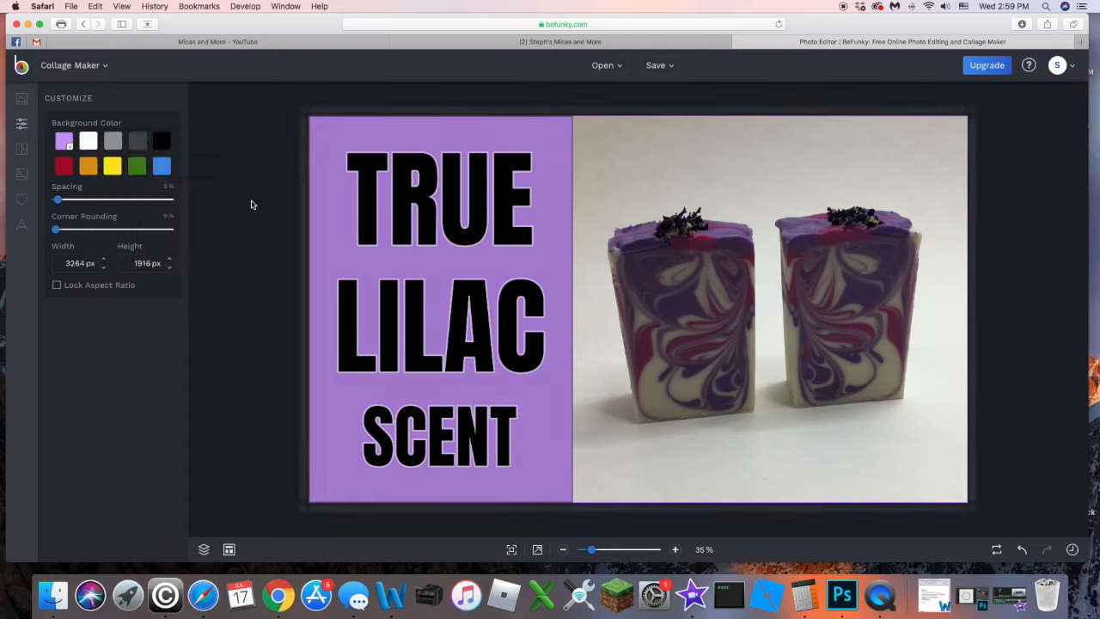
click(330, 230)
click(249, 222)
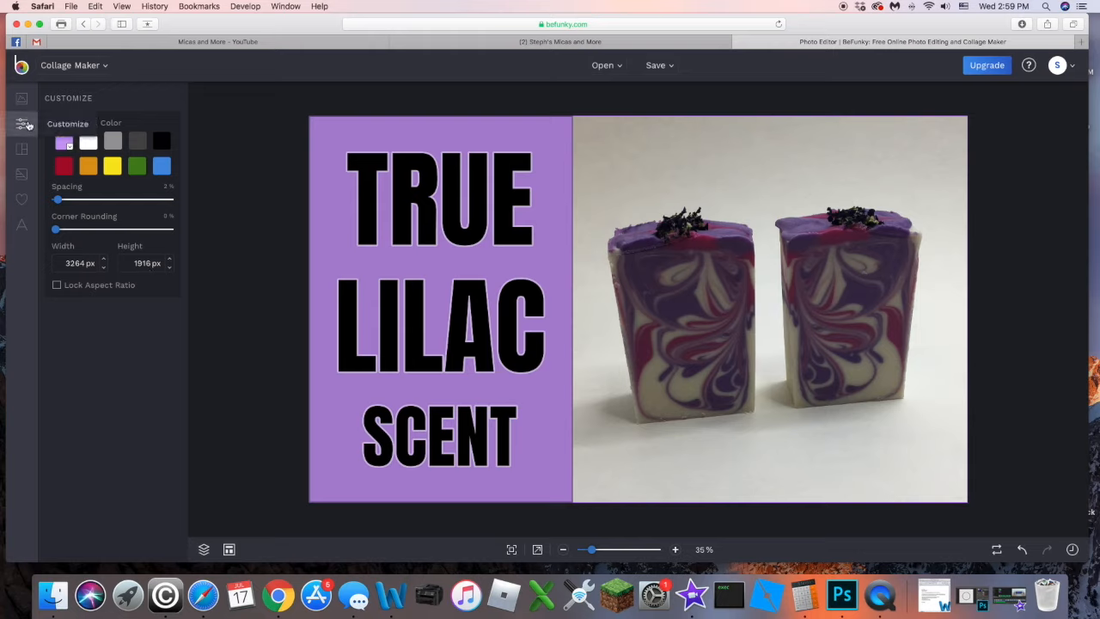
Add a text reading "ADD DRIED FLOWERS TO SOAP" above the soap bars in the photo cell.
click(21, 225)
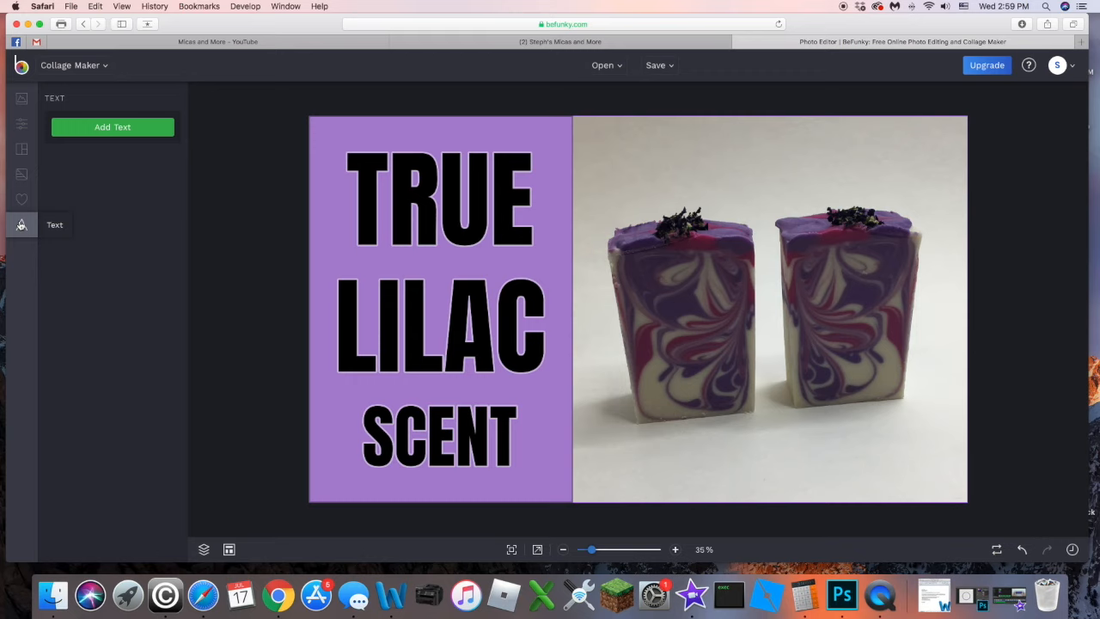
click(108, 130)
drag(646, 315, 792, 165)
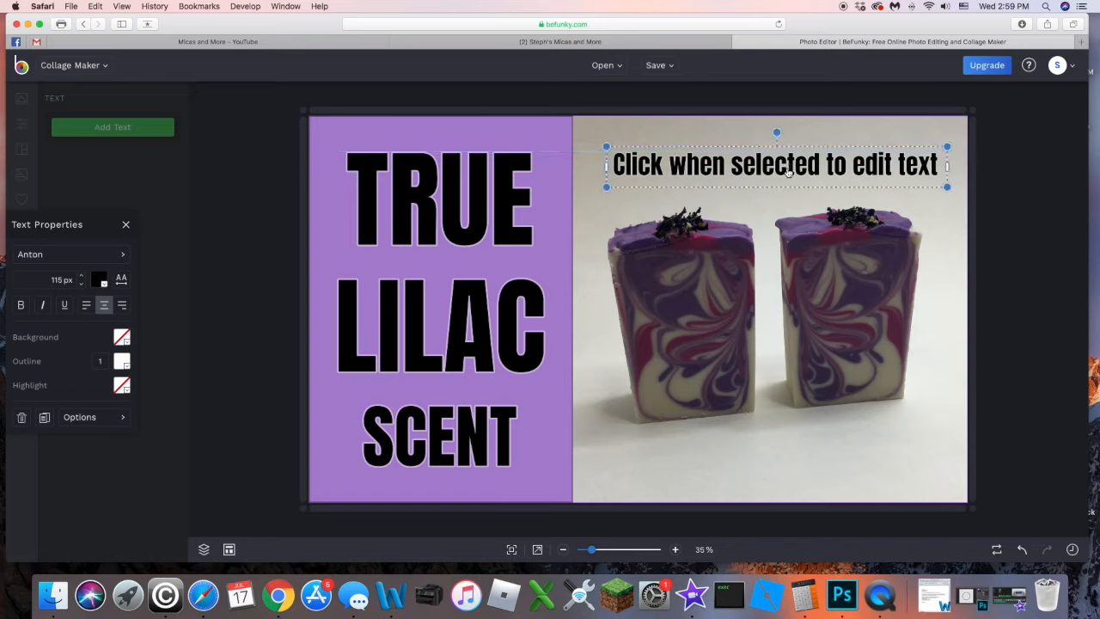
click(777, 165)
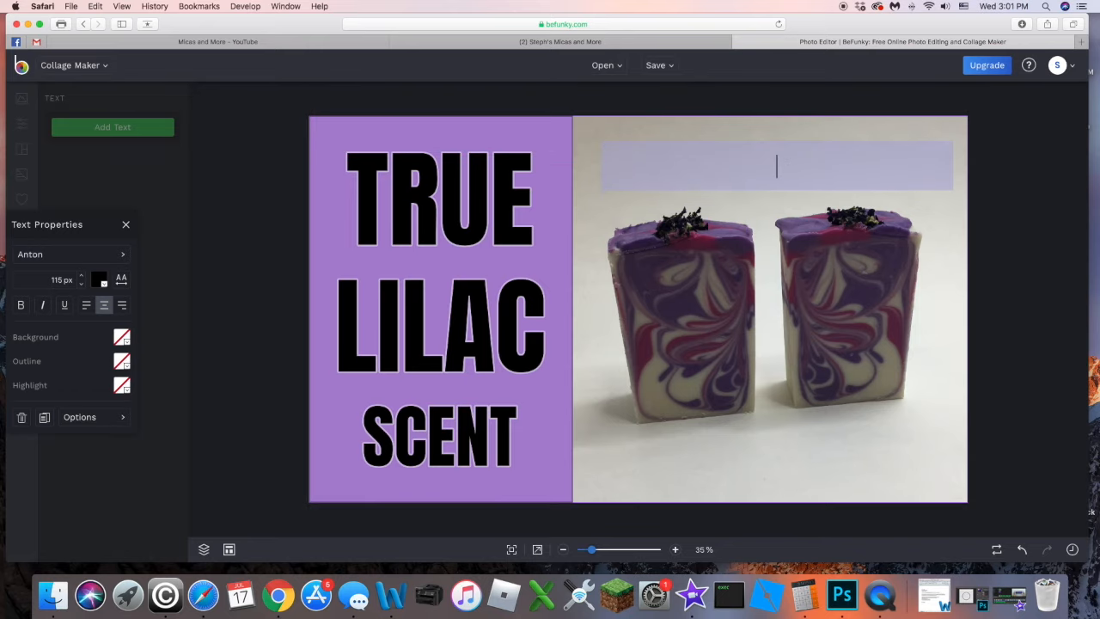
text(ADD DRIED F)
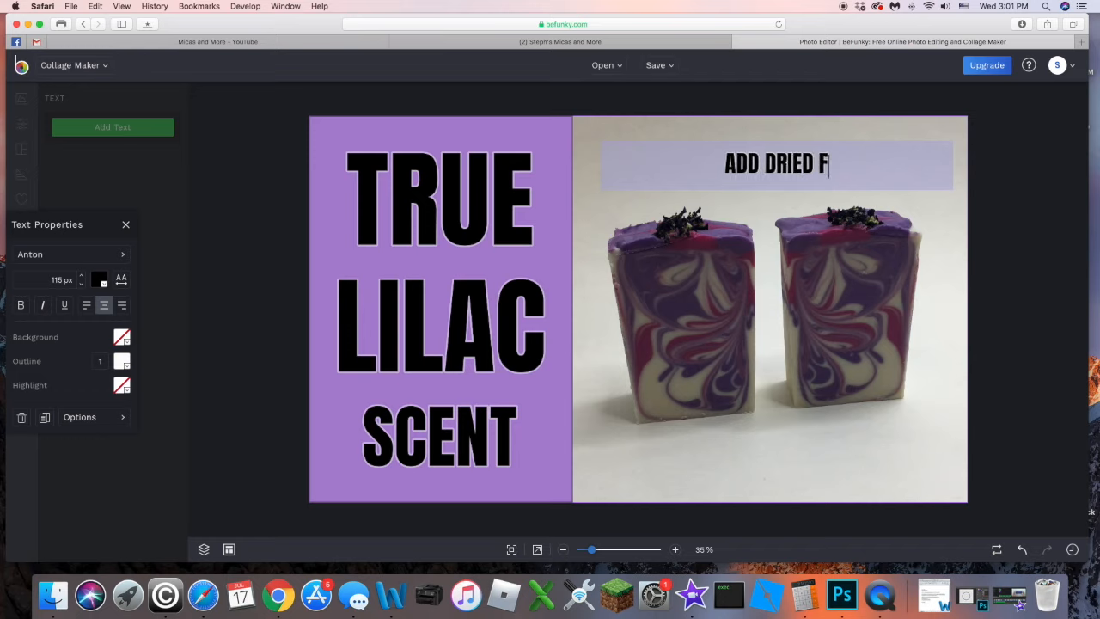
text(LOWERS TO SOAP)
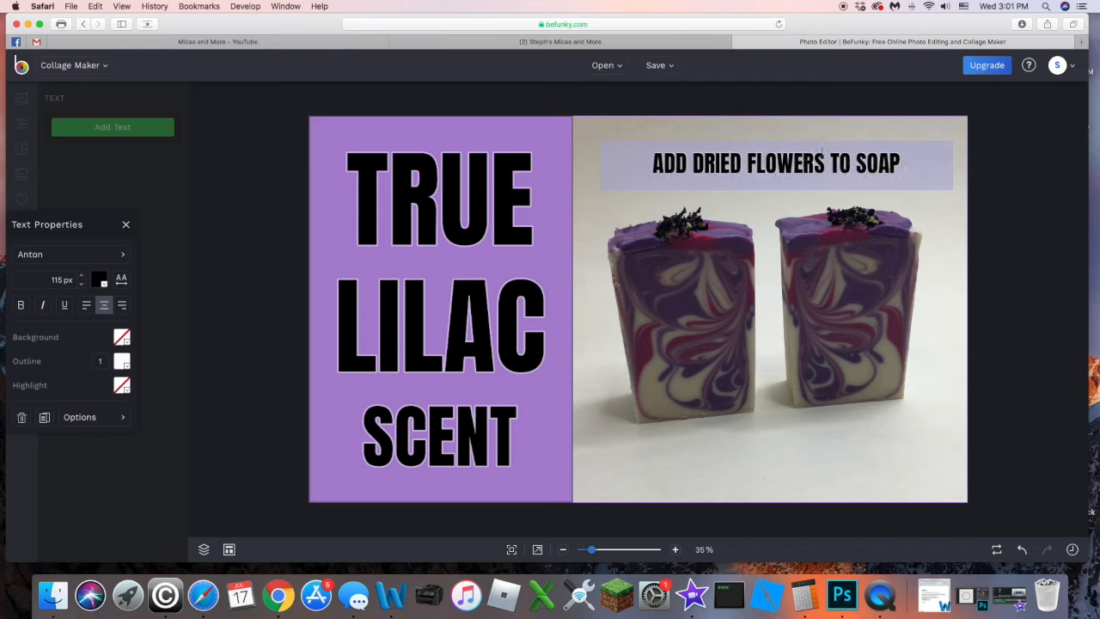
Enlarge the whole "ADD DRIED FLOWERS TO SOAP" text to 154 px.
drag(904, 162, 649, 148)
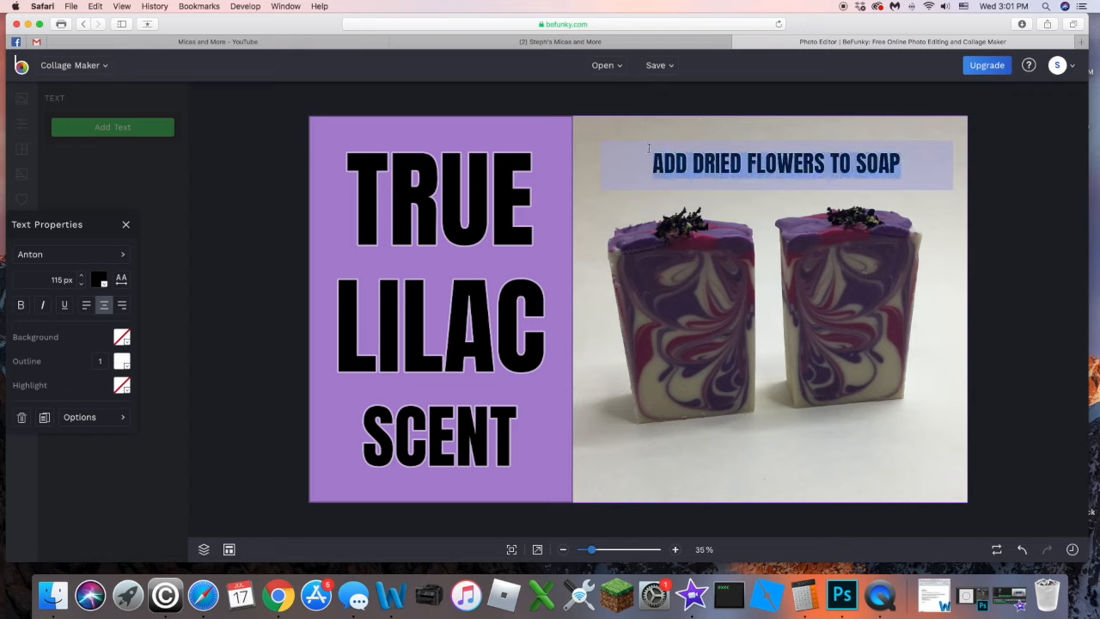
click(80, 277)
click(80, 277)
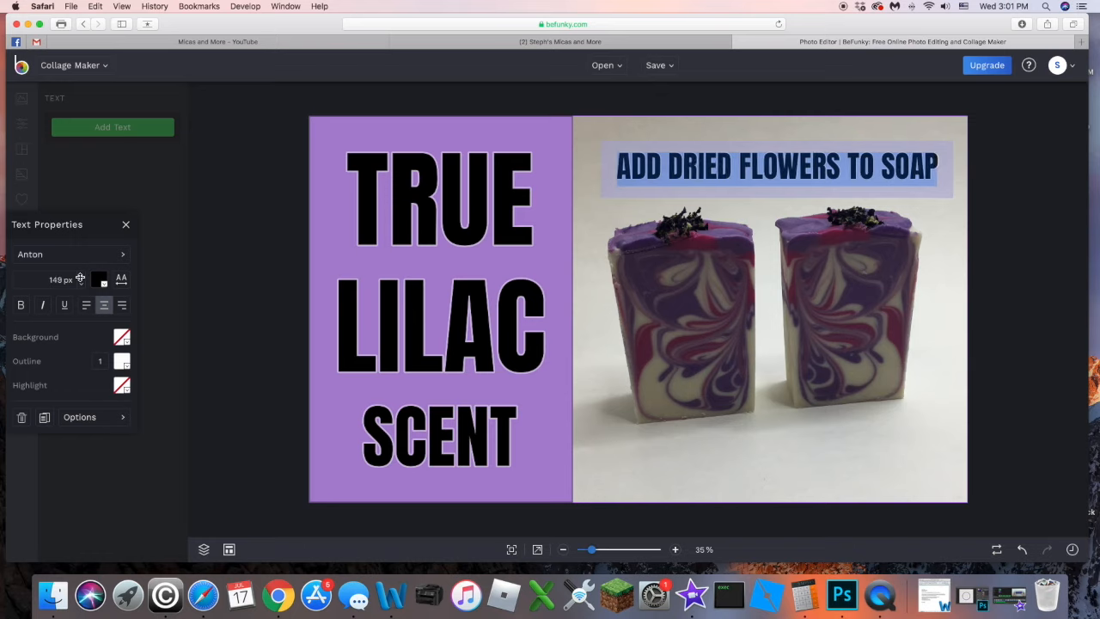
click(80, 278)
click(624, 174)
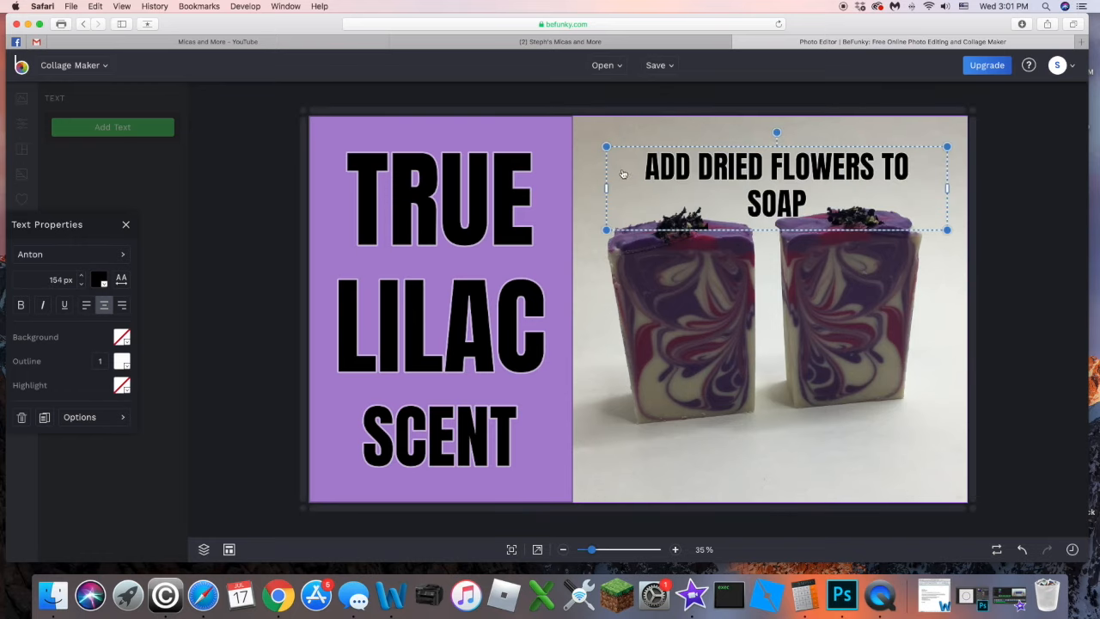
Widen the text box on both sides so the caption fits on one line, and move it slightly higher.
mouse_move(608, 188)
mouse_down()
mouse_move(572, 188)
mouse_move(586, 188)
mouse_up()
drag(945, 173, 959, 170)
drag(585, 170, 581, 170)
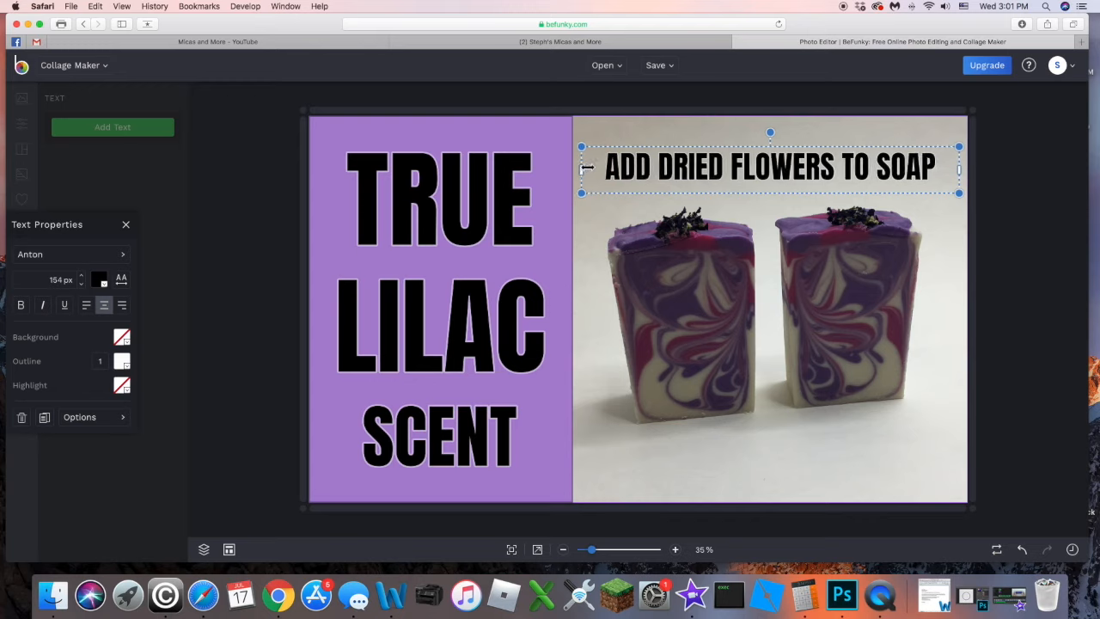
drag(763, 164, 767, 153)
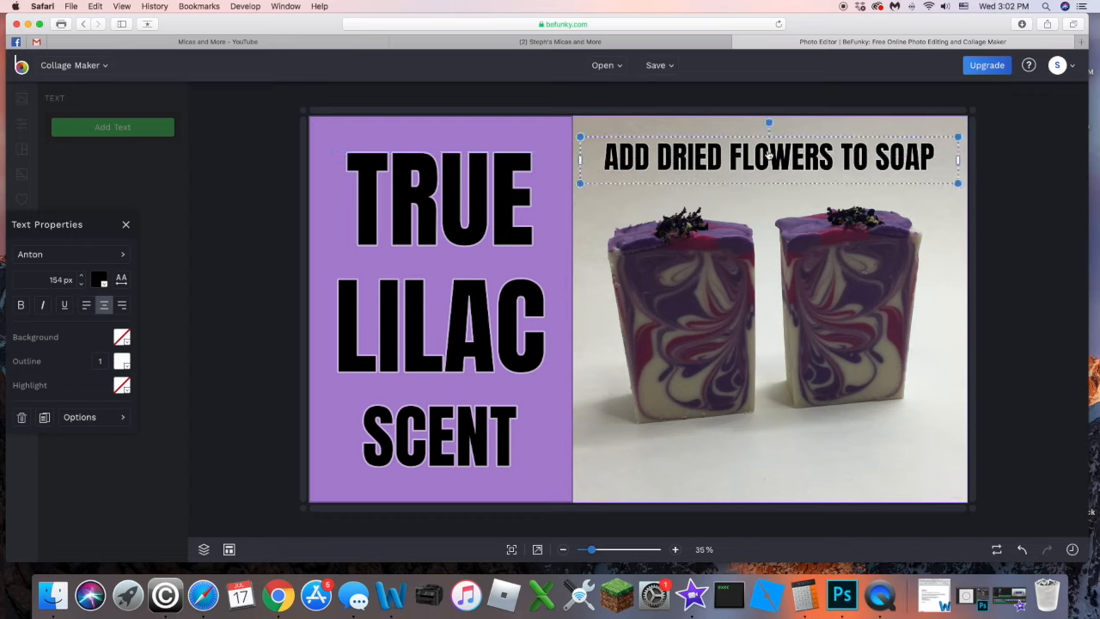
Raise the white outline's intensity to nearly the maximum for the whole dried-flowers caption and deselect it.
double_click(768, 161)
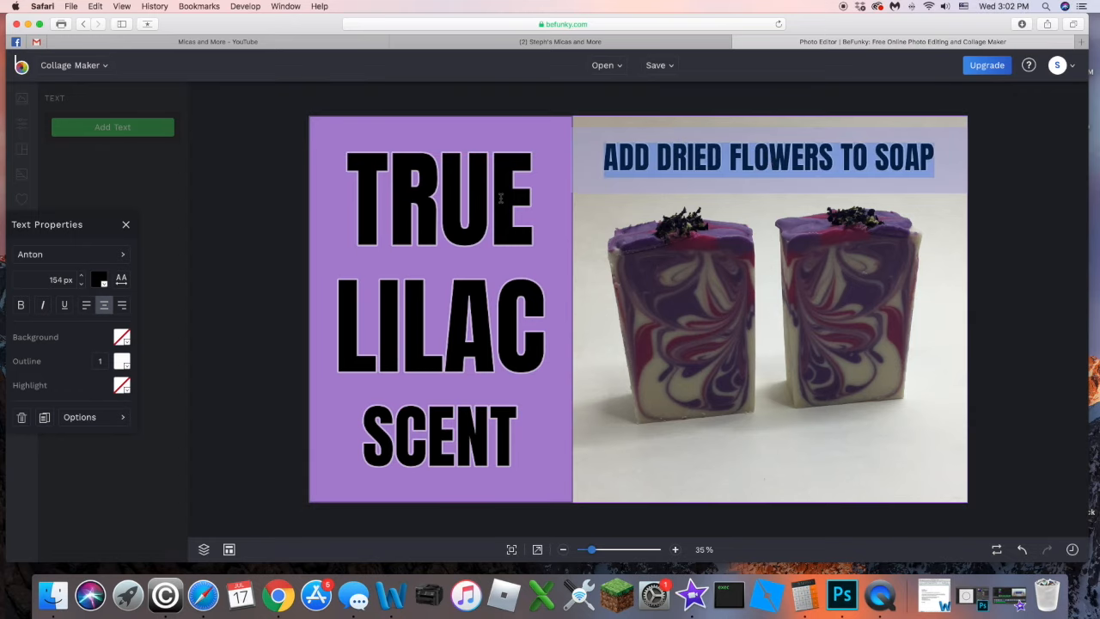
click(122, 362)
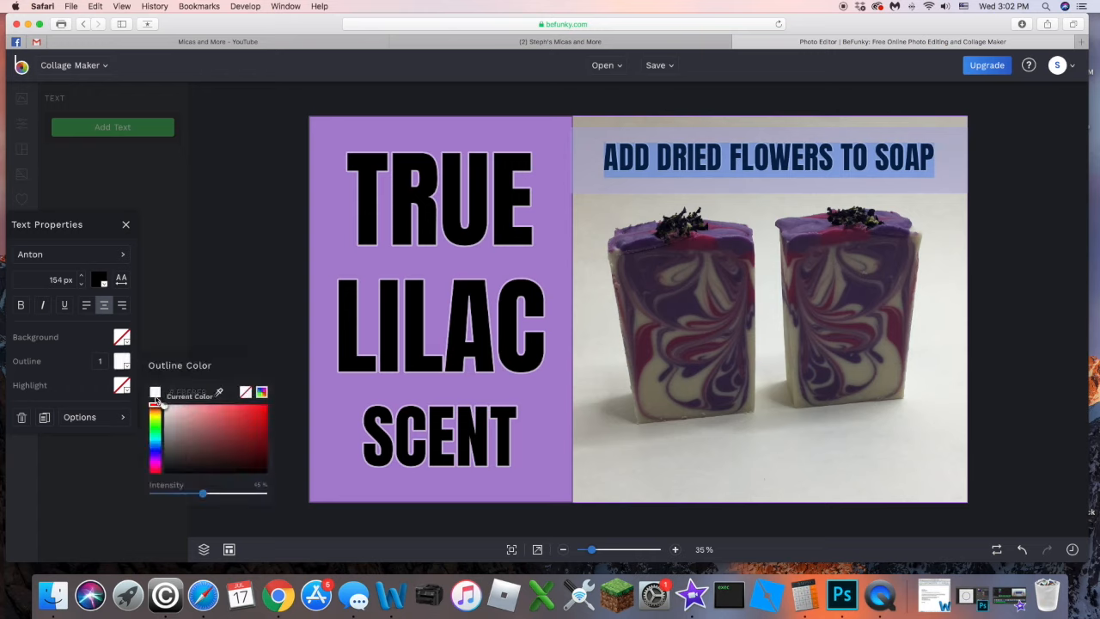
drag(204, 497, 265, 495)
click(1001, 427)
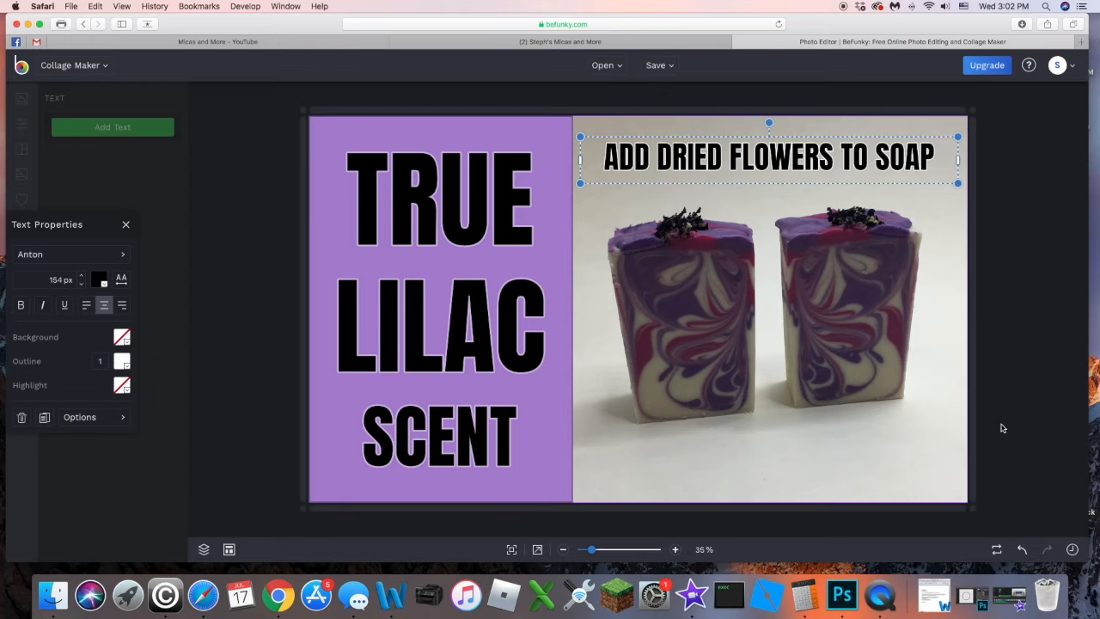
click(1001, 415)
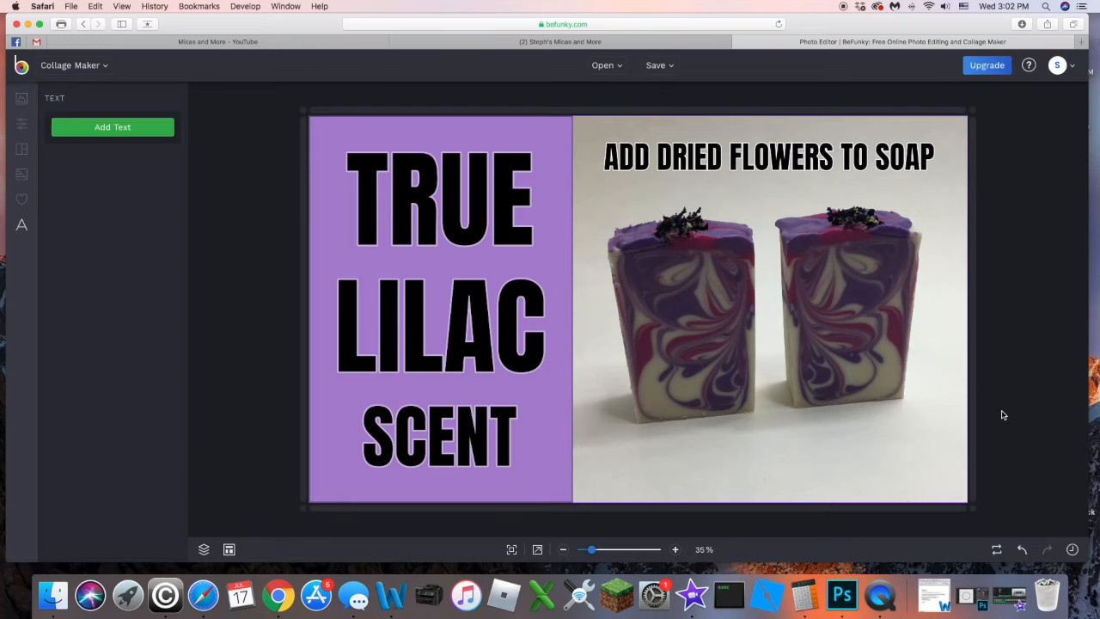
Try a pink #E581EE highlight color on the dried-flowers caption and clear it again.
click(768, 166)
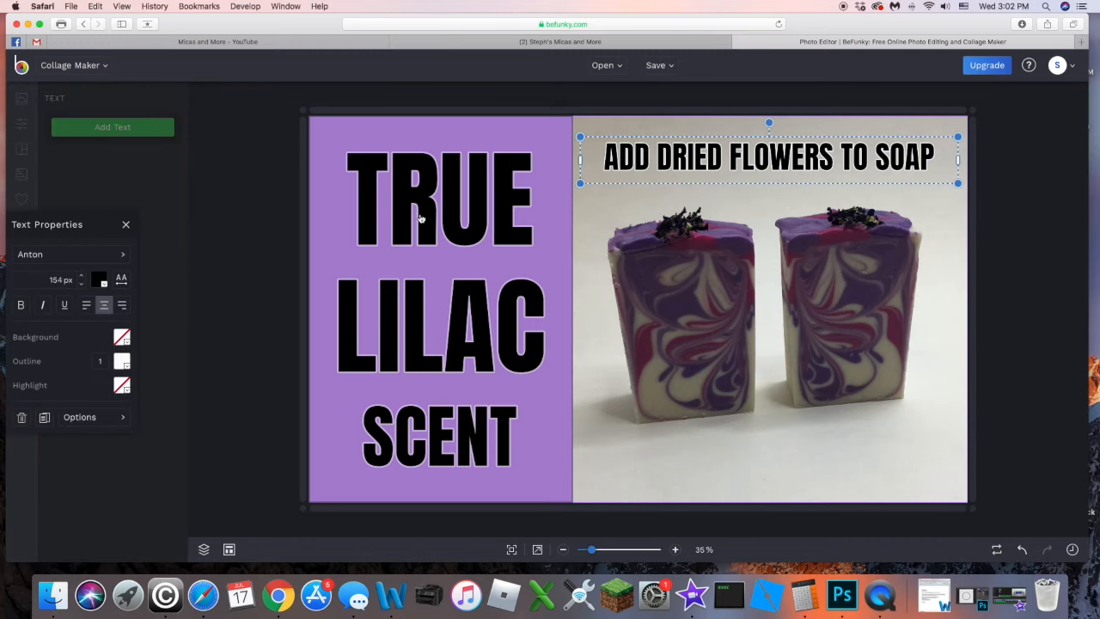
click(125, 389)
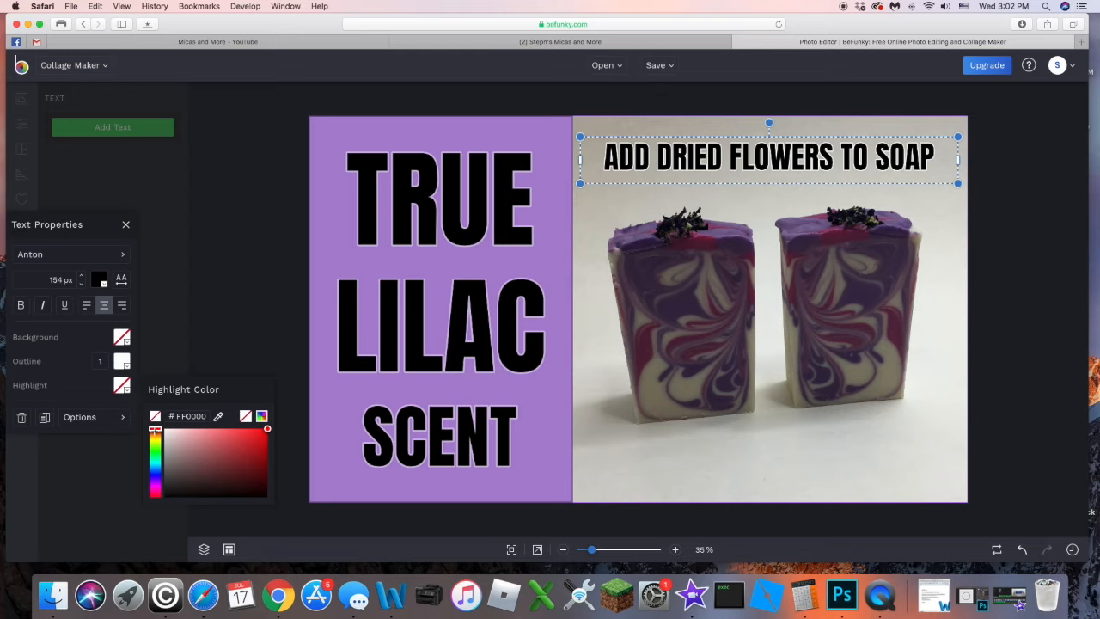
drag(156, 433, 154, 468)
drag(154, 481, 155, 483)
drag(234, 433, 210, 432)
click(245, 416)
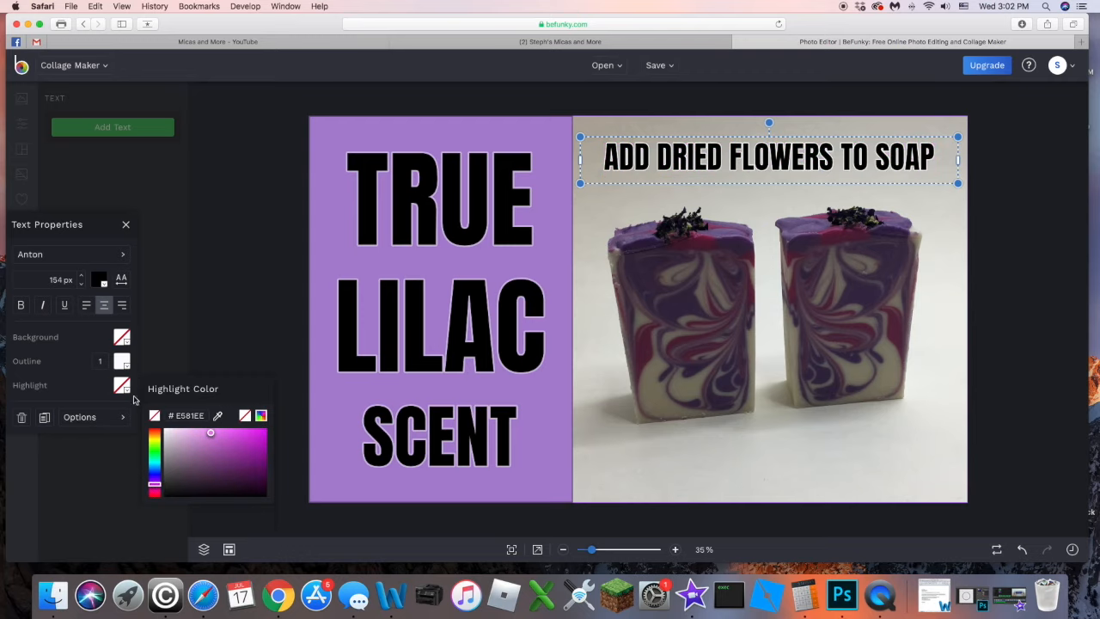
Give the caption a magenta #A30D76 background and reduce the background's intensity to about 33%.
click(123, 338)
drag(155, 385, 154, 437)
drag(203, 397, 257, 403)
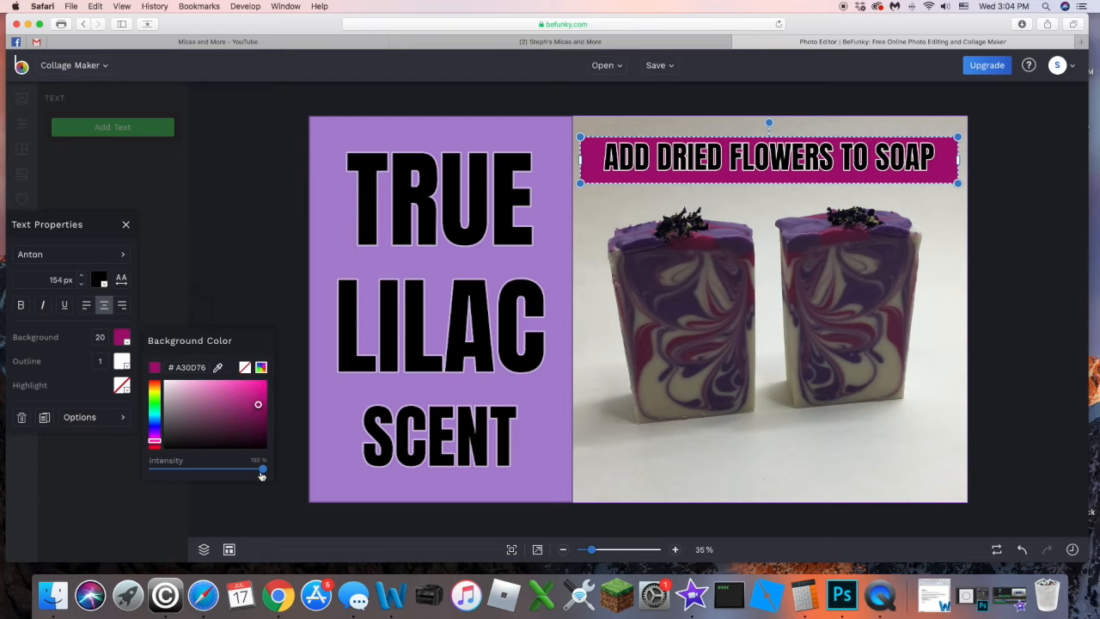
drag(262, 470, 193, 468)
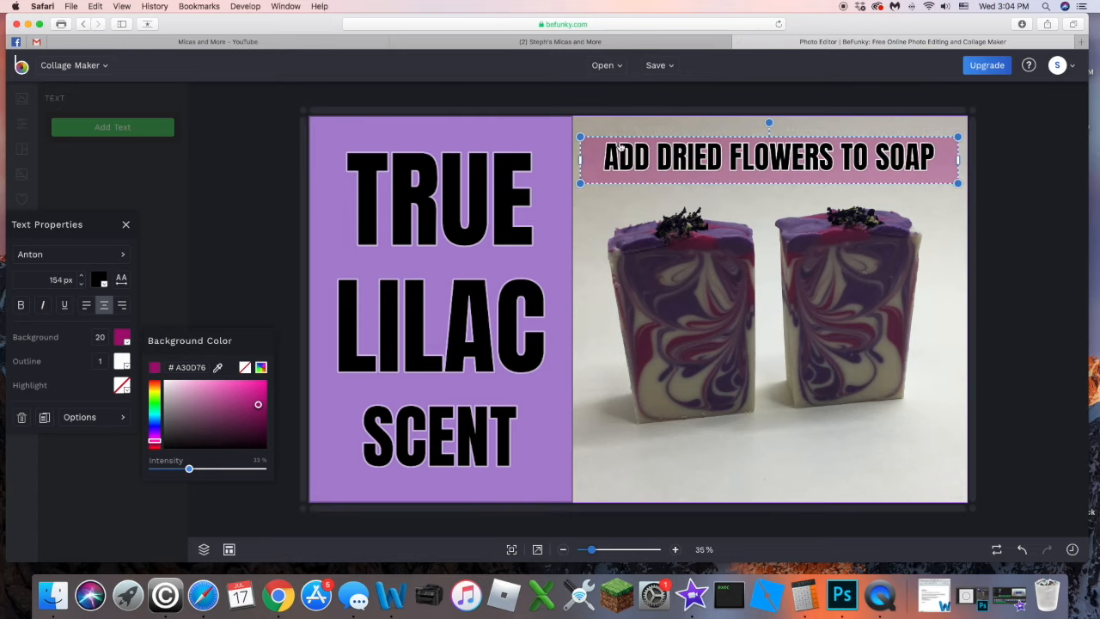
click(754, 136)
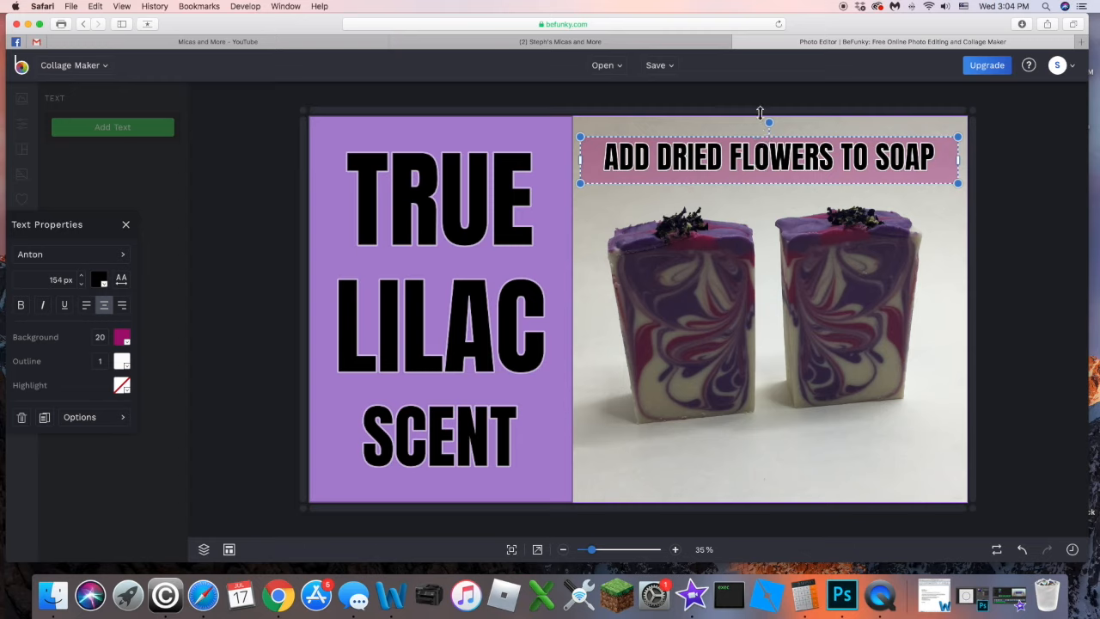
Move the caption banner closer to the photo's upper edge and set its text size to 158 px.
drag(768, 149, 769, 140)
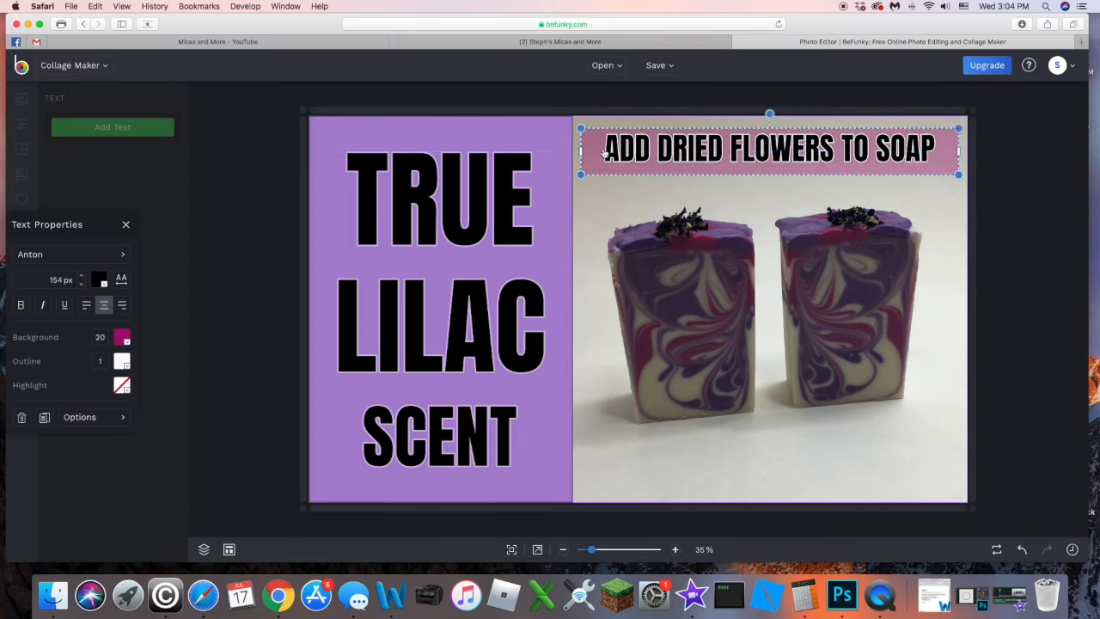
click(80, 276)
click(81, 276)
click(81, 276)
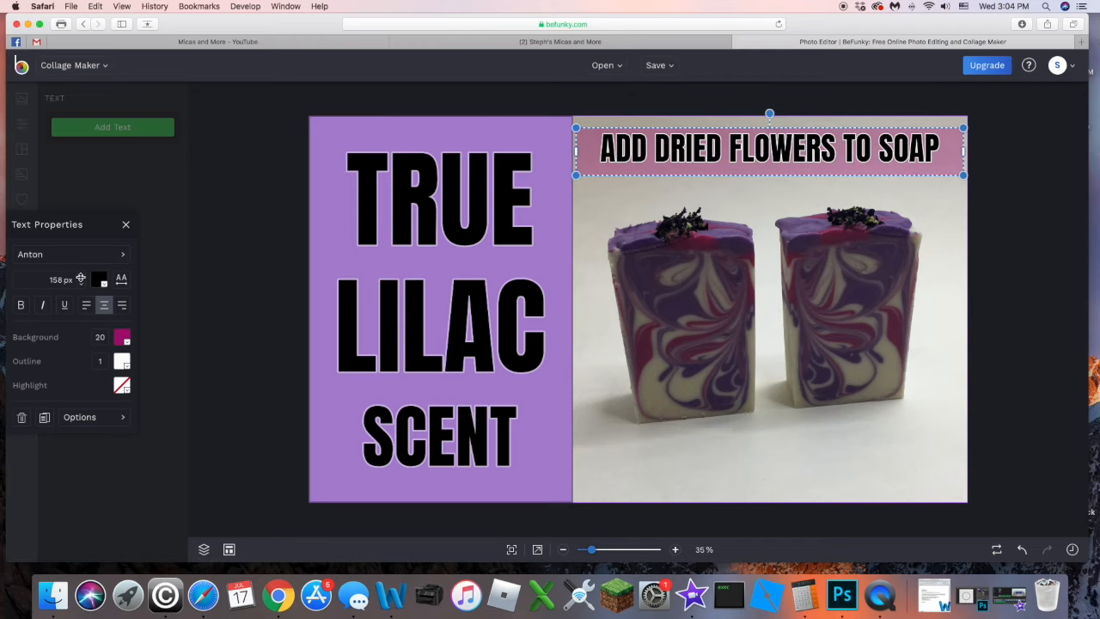
Narrow the banner box around its text and center it above the two soap bars.
drag(577, 151, 601, 151)
drag(701, 156, 688, 161)
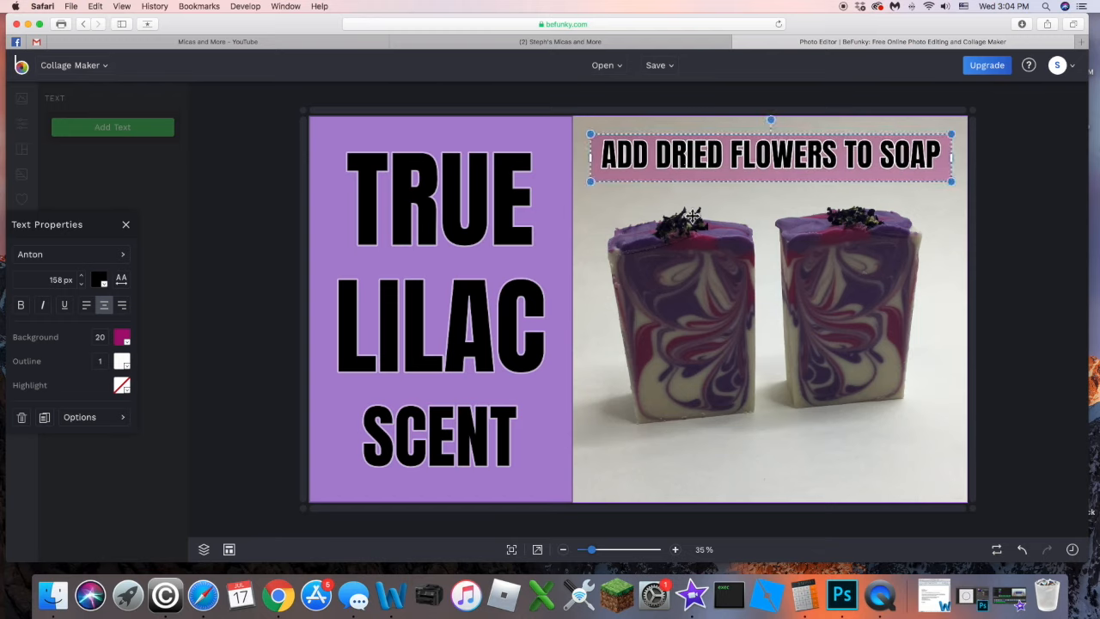
click(103, 306)
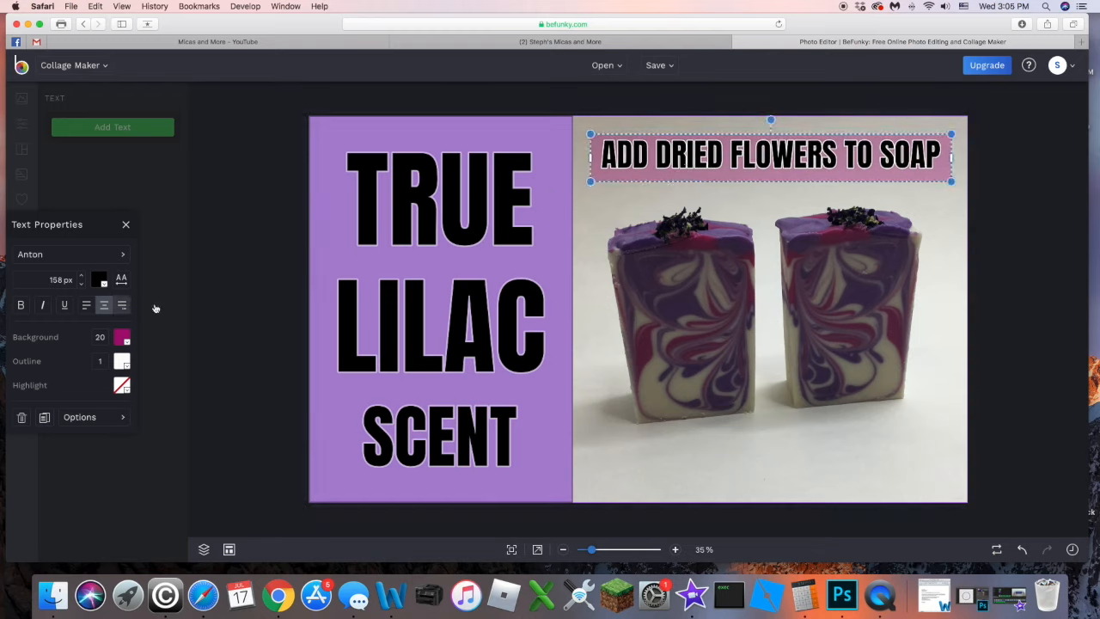
click(761, 186)
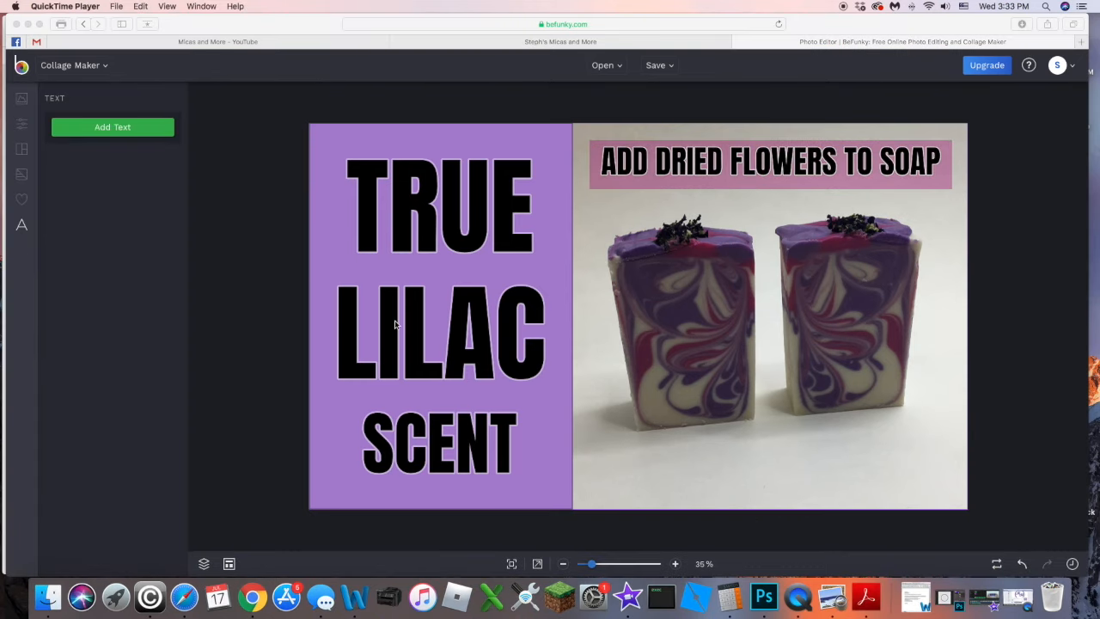
click(701, 397)
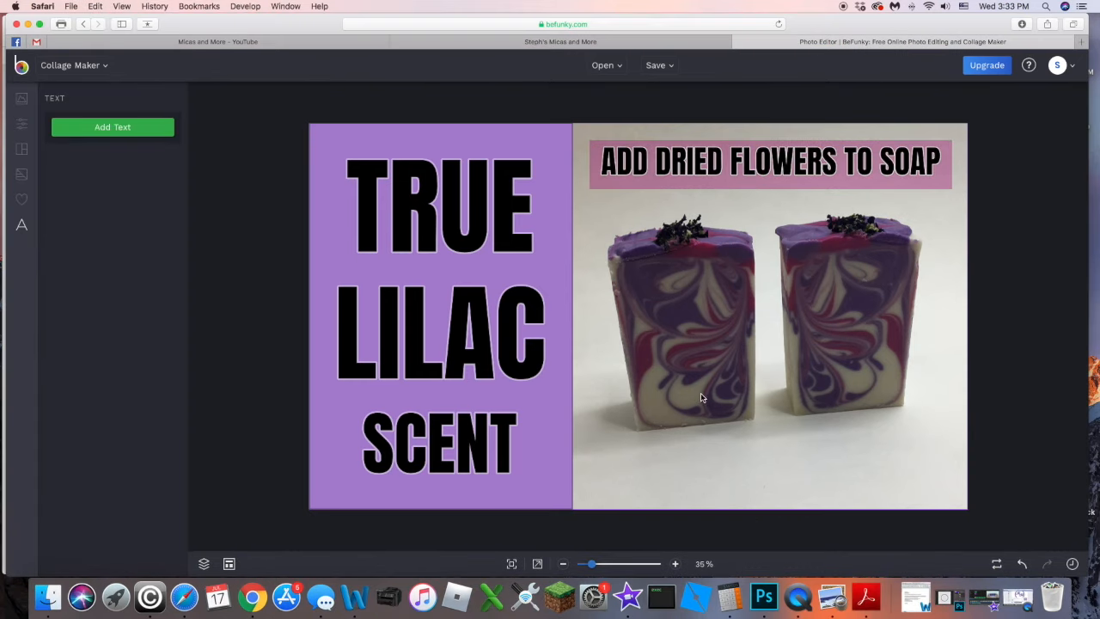
right_click(744, 364)
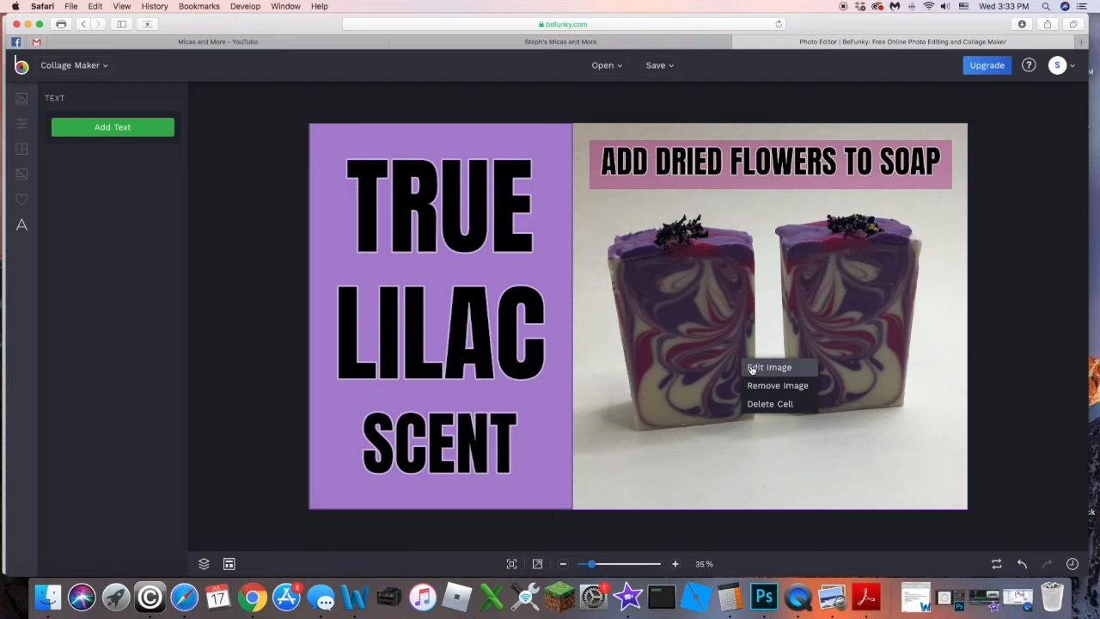
click(751, 369)
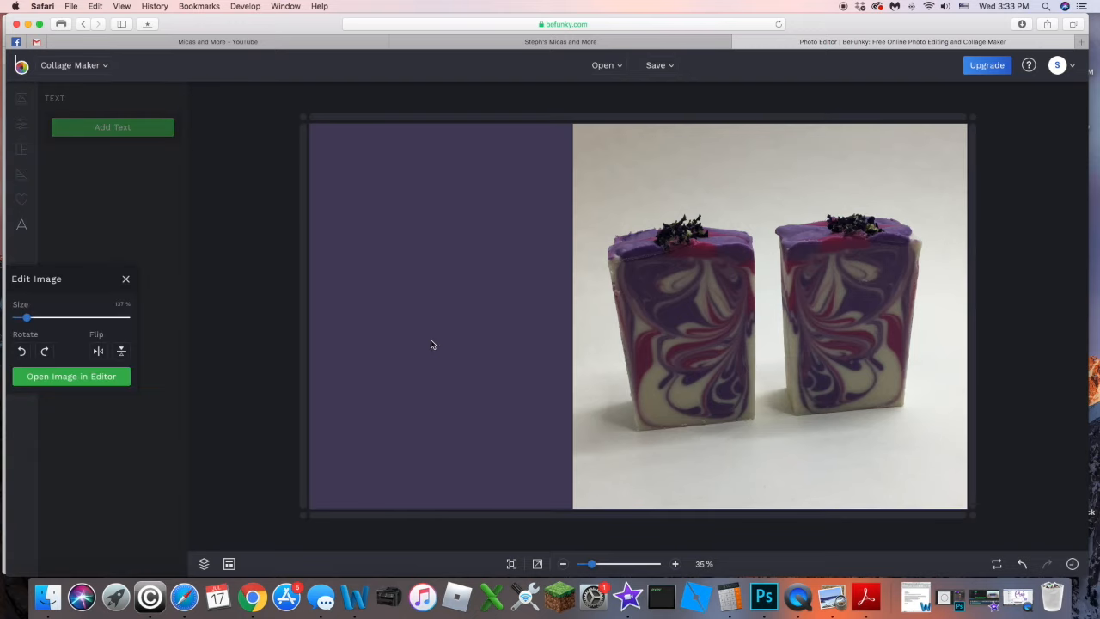
click(126, 281)
Remove the current soap photo from its collage cell and fill the empty cell with IMG-9730.JPG from the computer.
right_click(751, 359)
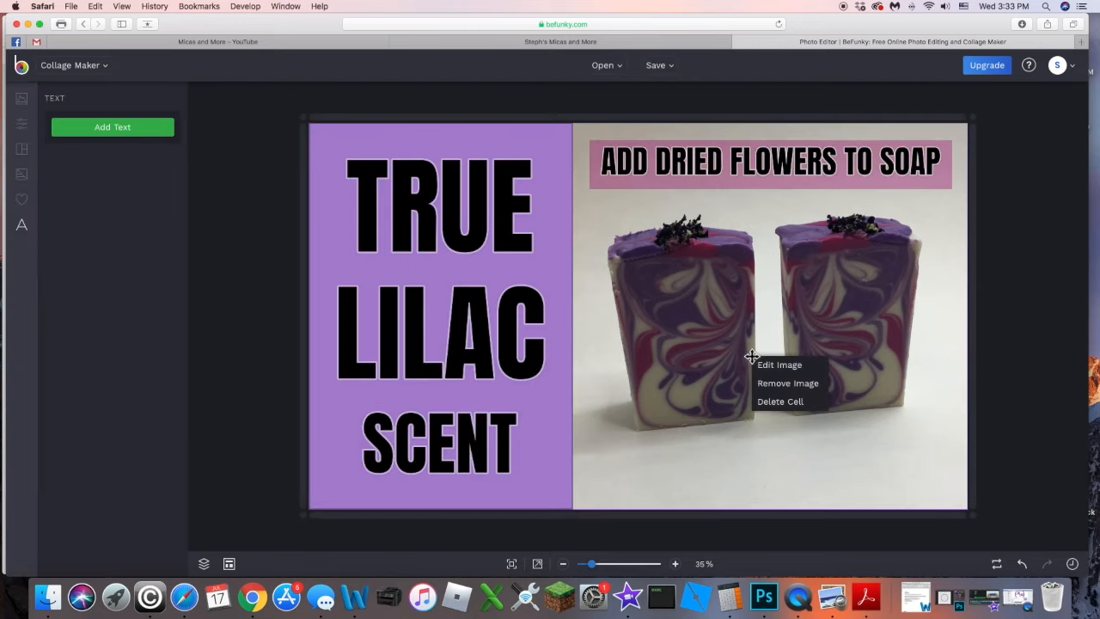
click(771, 382)
right_click(746, 372)
click(752, 378)
click(245, 92)
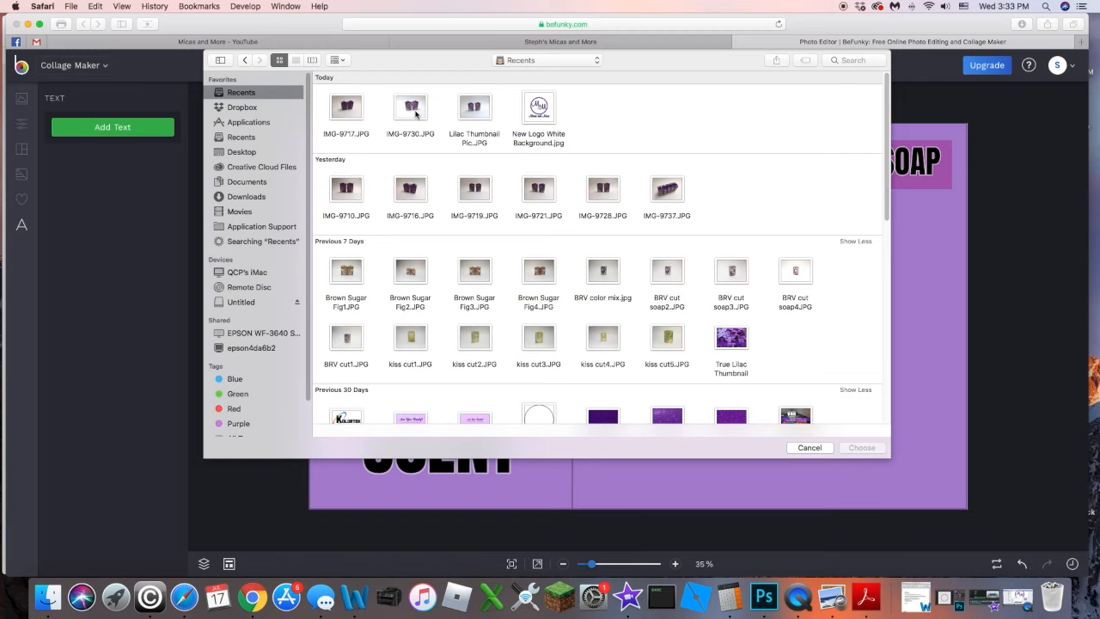
click(413, 109)
click(861, 447)
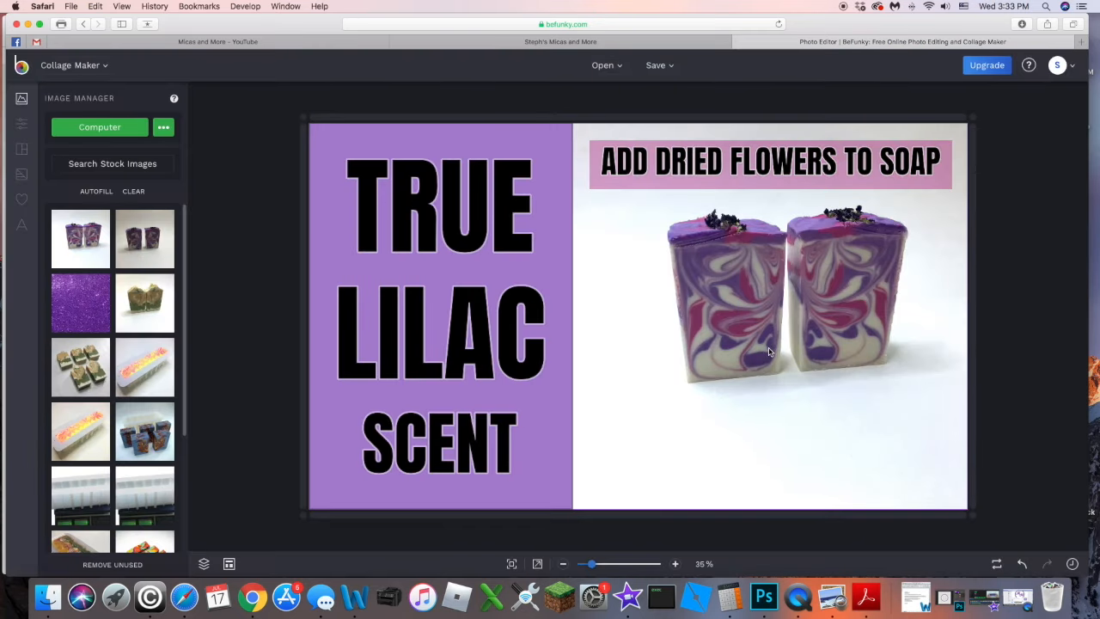
Enlarge the new soap photo to about 121% and reposition it so both bars sit centered below the caption banner.
drag(768, 352, 747, 354)
click(783, 359)
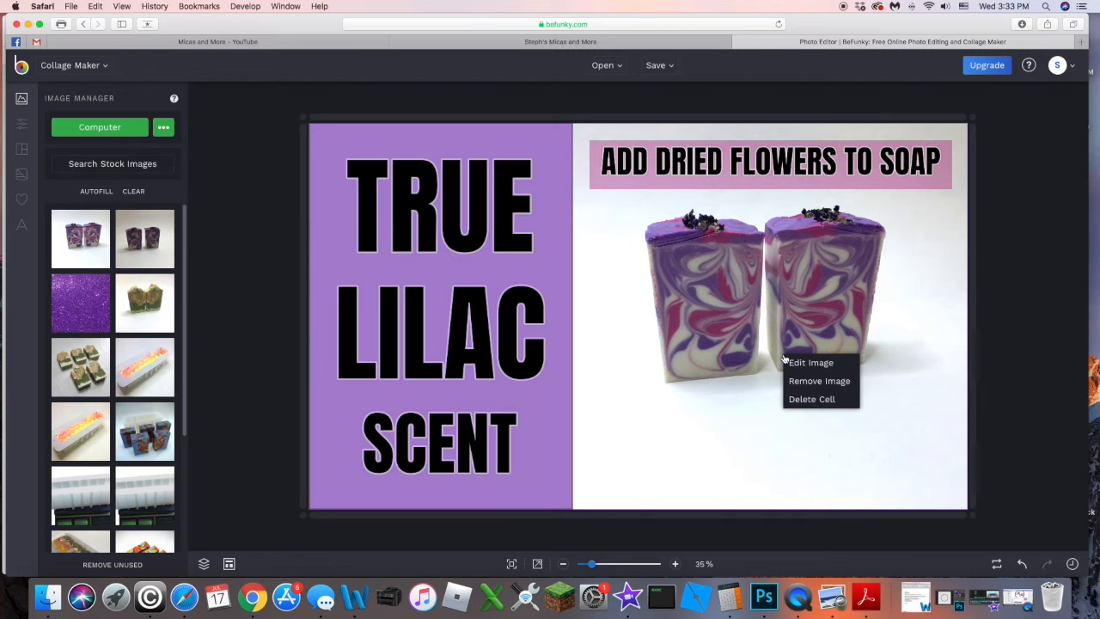
click(808, 363)
drag(17, 320, 22, 318)
drag(713, 311, 712, 336)
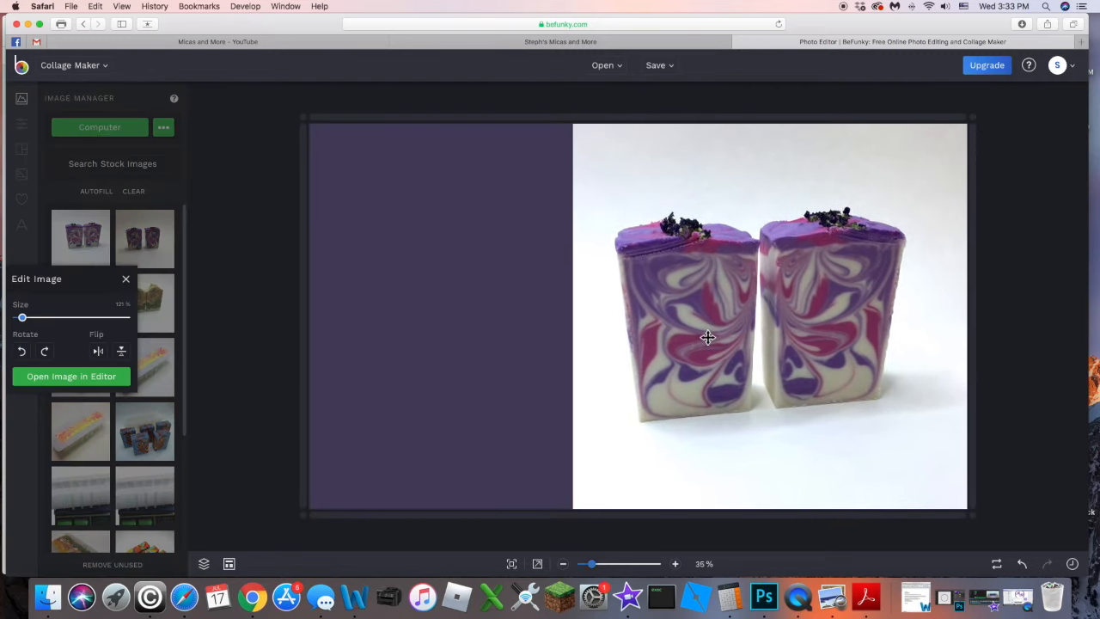
click(125, 278)
drag(783, 383, 781, 409)
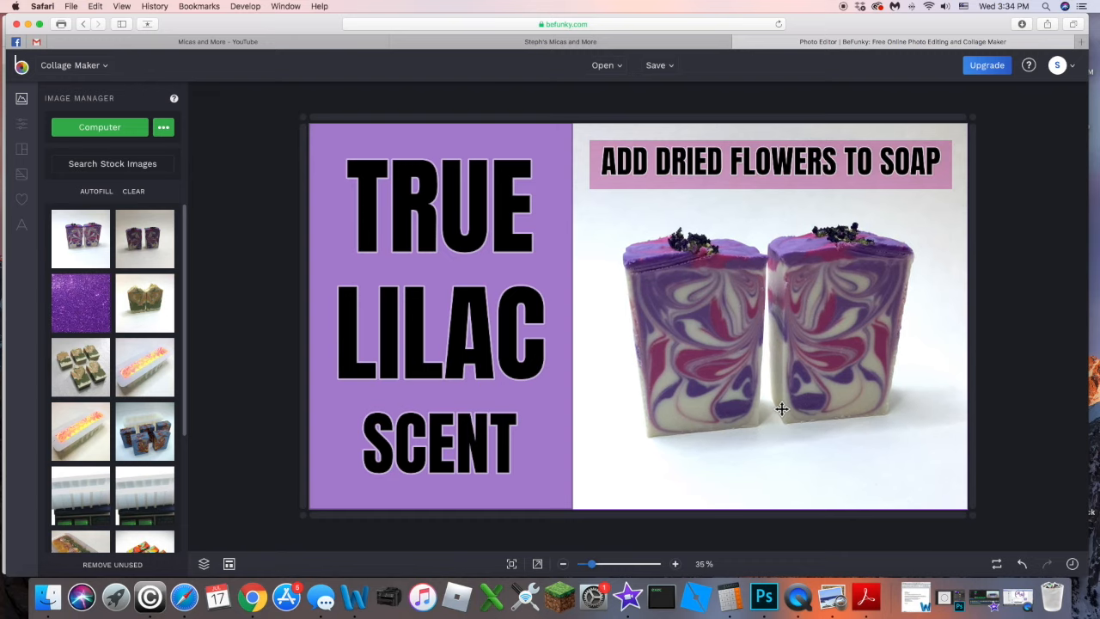
Move the "ADD DRIED FLOWERS TO SOAP" banner slightly down, closer to the tops of the soap bars.
click(762, 179)
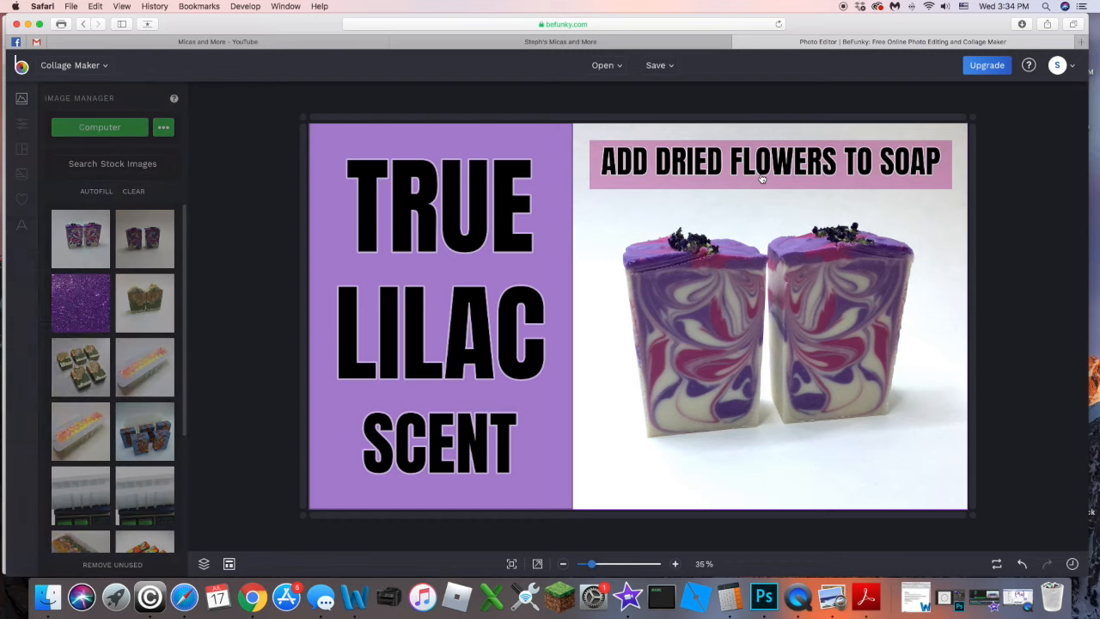
drag(763, 174, 763, 188)
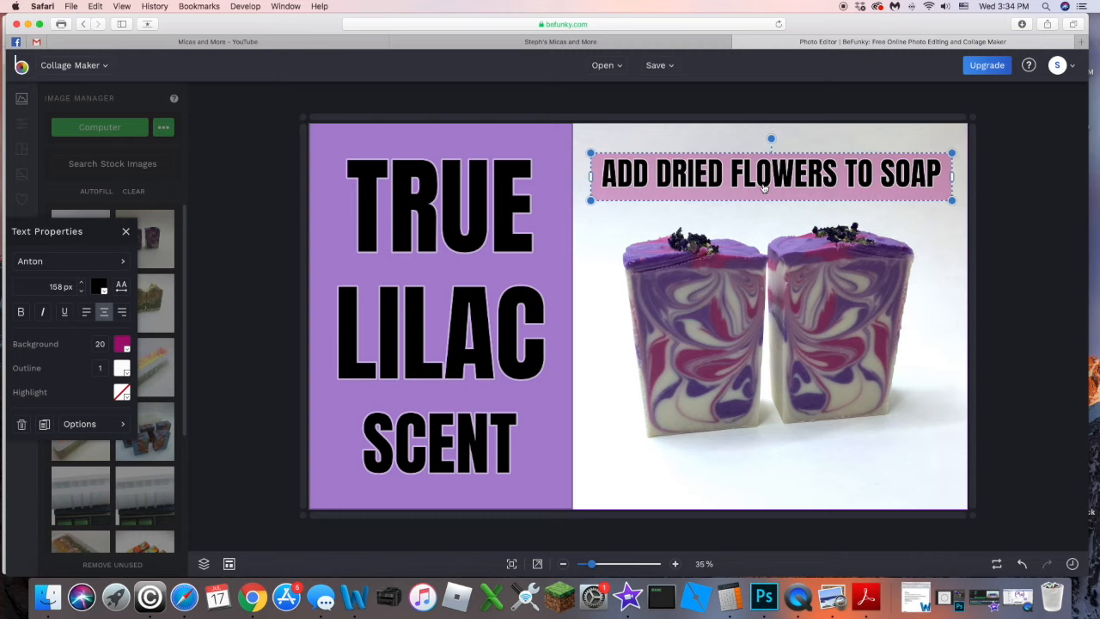
double_click(764, 188)
click(712, 182)
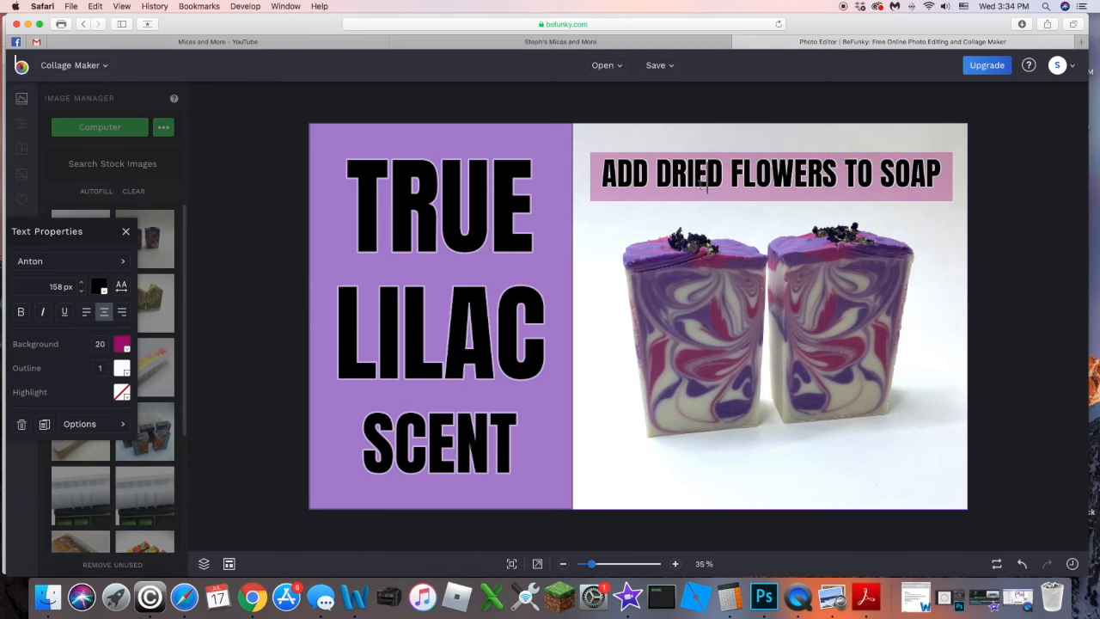
click(586, 185)
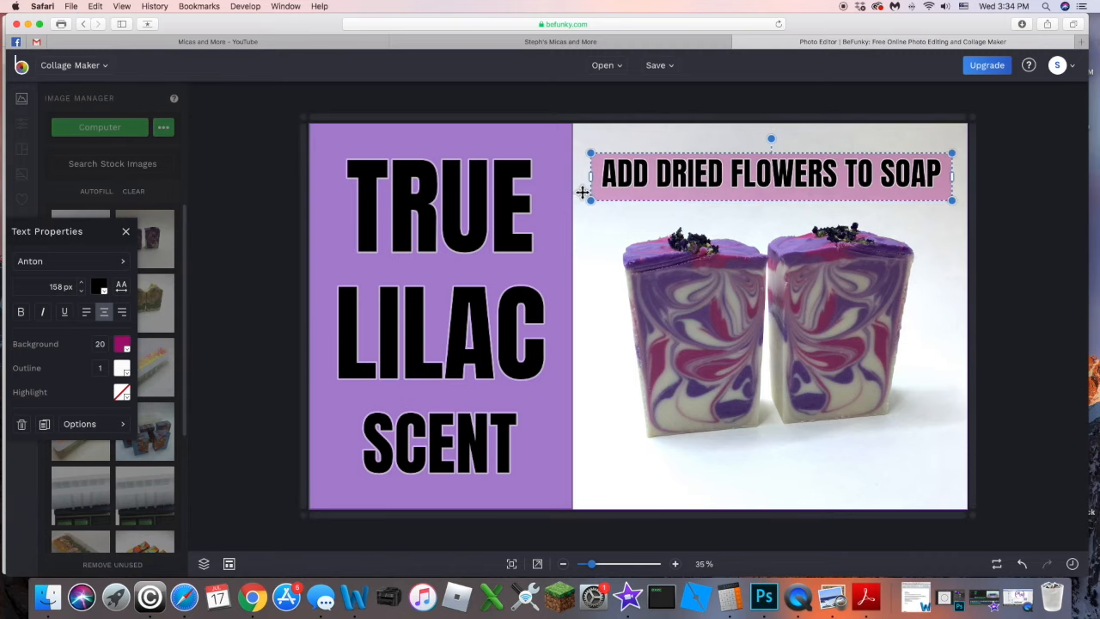
Enlarge the caption banner to nearly the full width of the photo cell, with its text size at 167 px.
drag(589, 201, 580, 202)
drag(675, 174, 679, 174)
click(81, 284)
click(81, 284)
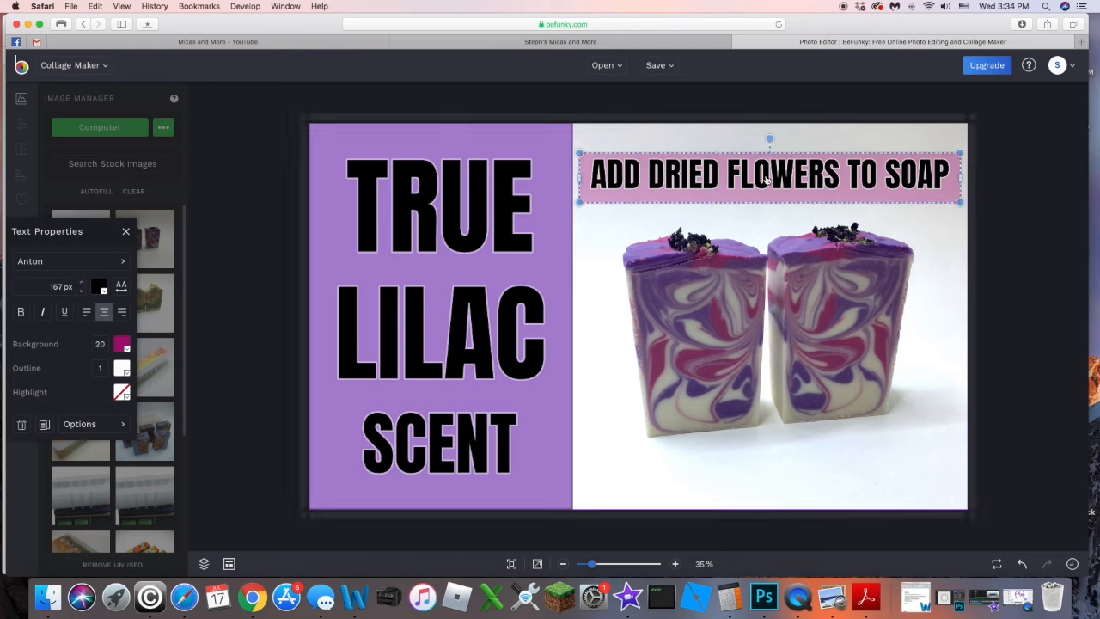
click(819, 345)
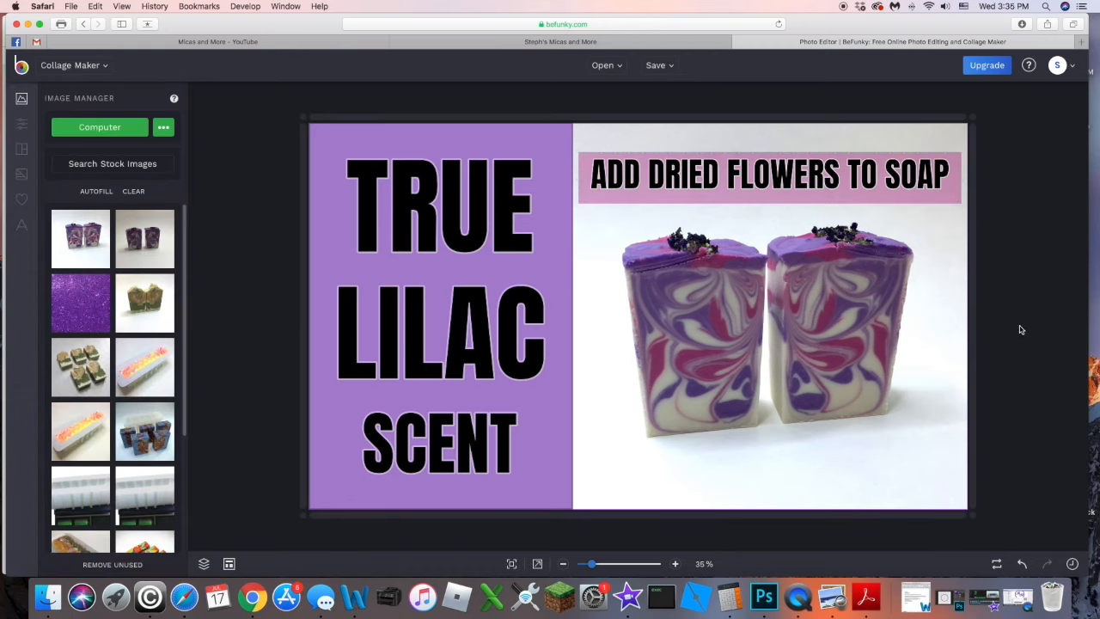
Save the collage to the computer as a JPG named "True Lilac Thumbnail".
click(658, 66)
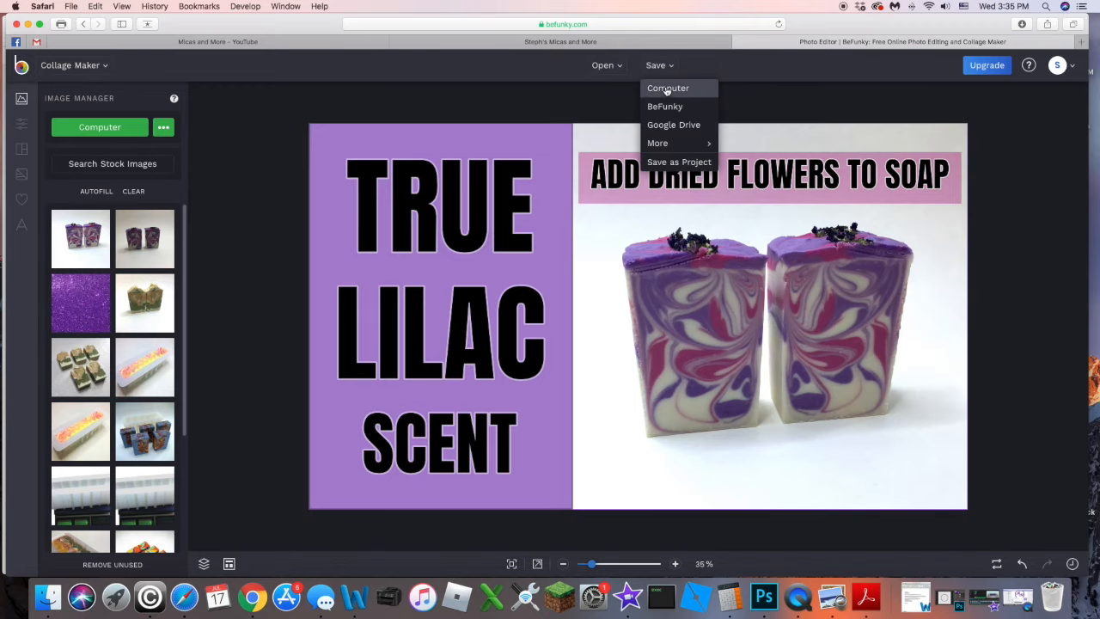
click(666, 89)
click(691, 254)
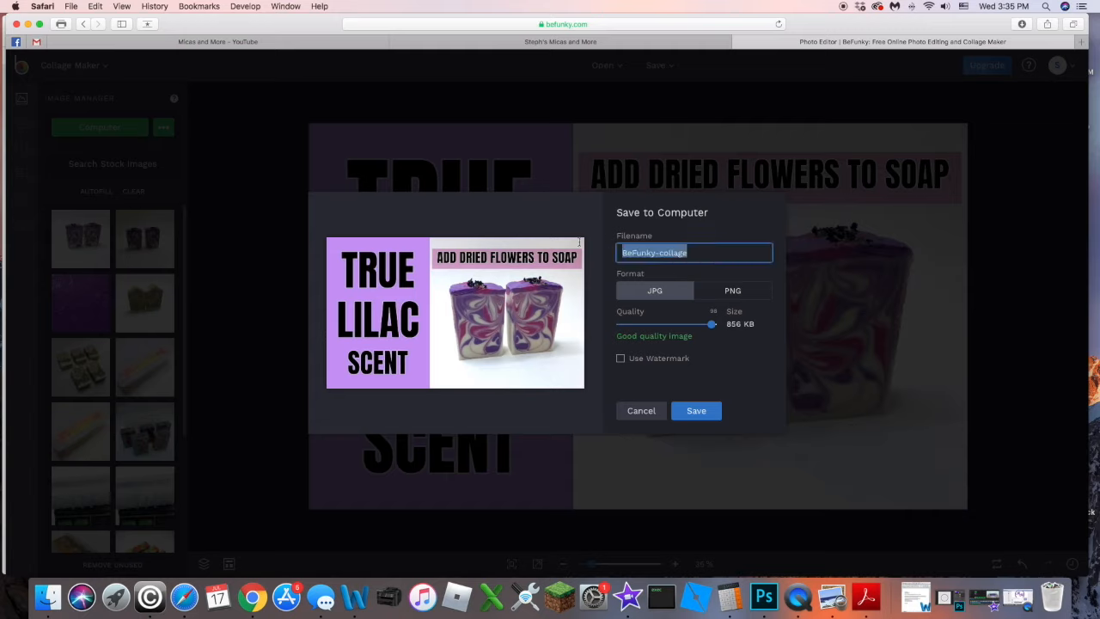
text(True Lilac)
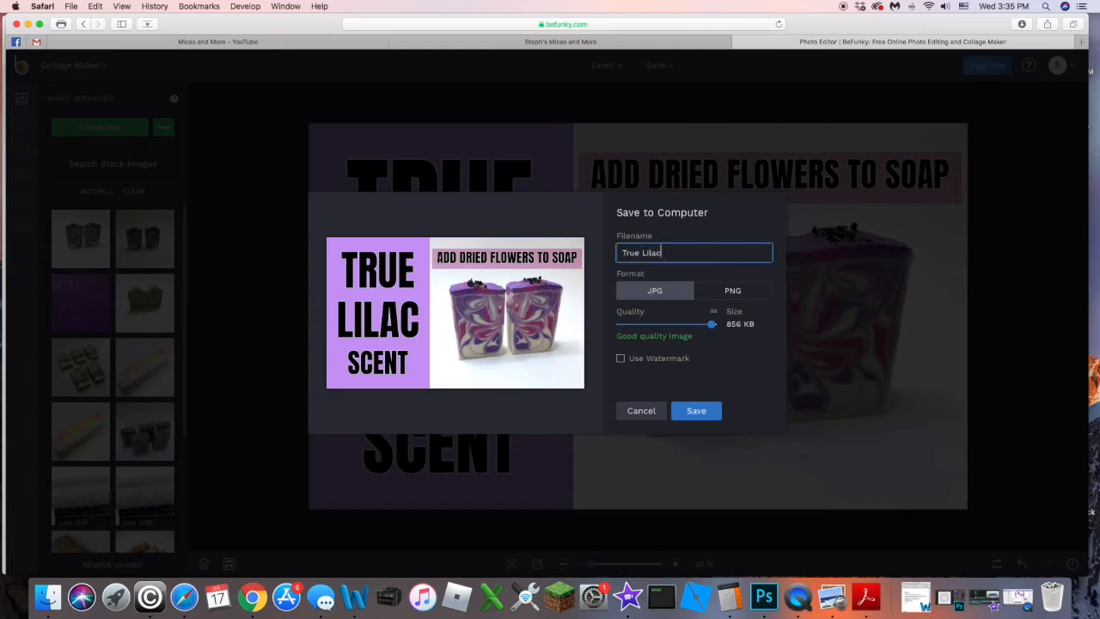
text( Thumbnail)
click(702, 414)
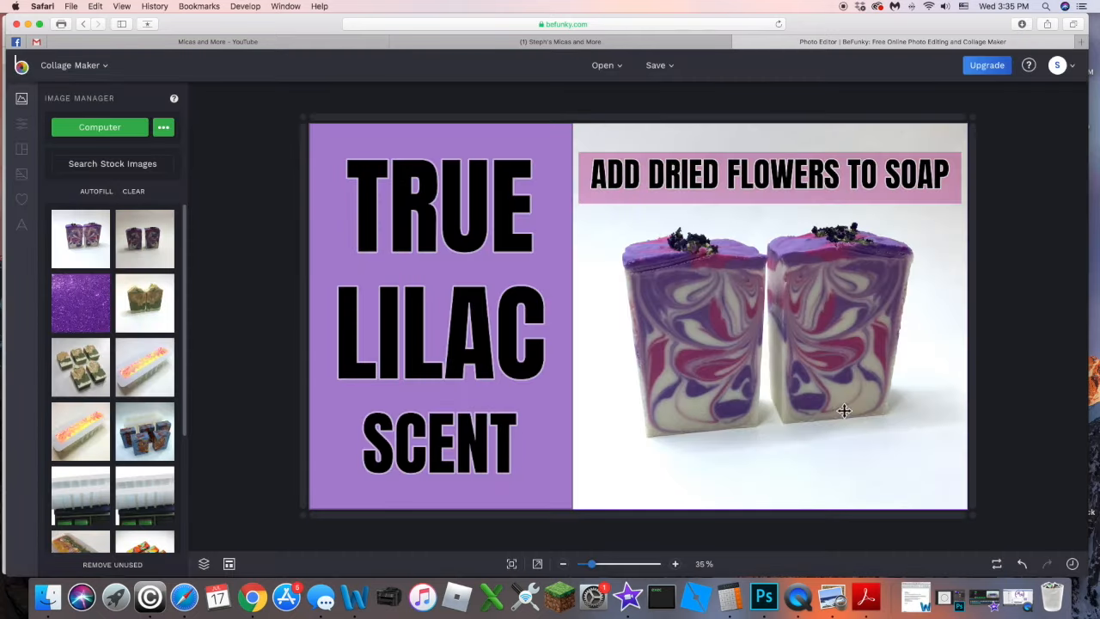